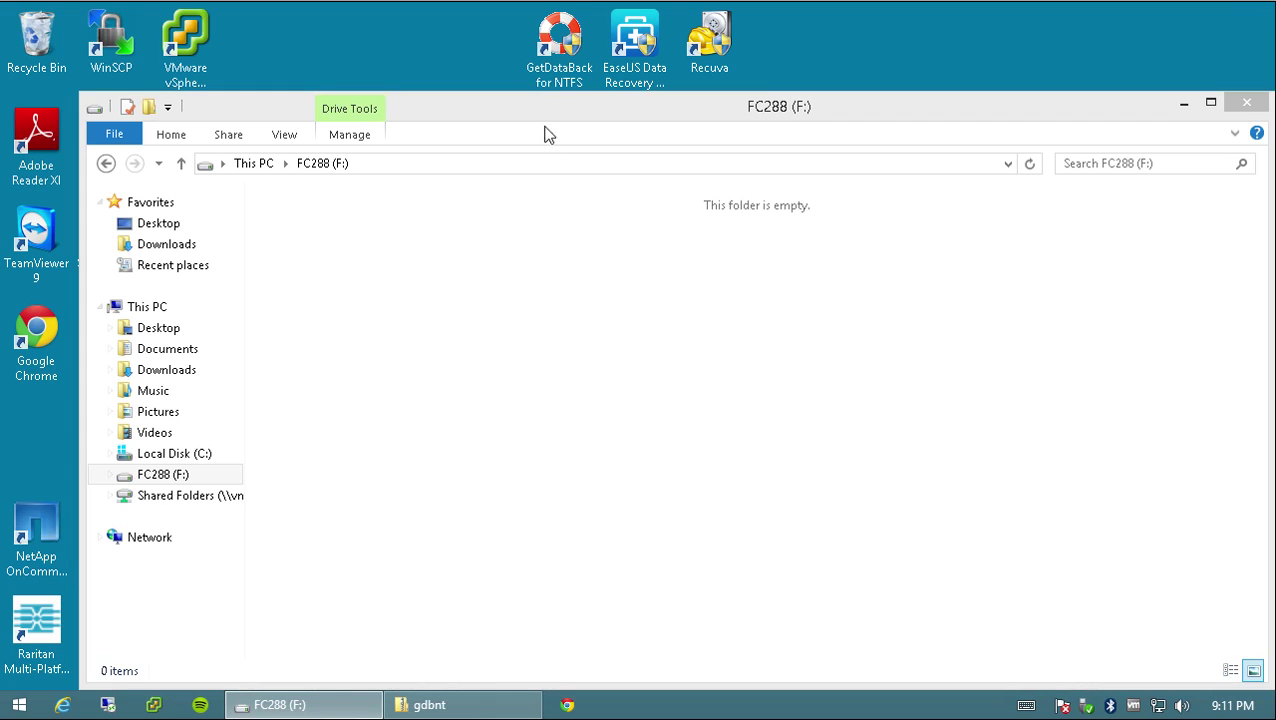
Empty the Recycle Bin and confirm the permanent deletion
{"action": "right_click", "coordinate": [46, 42]}
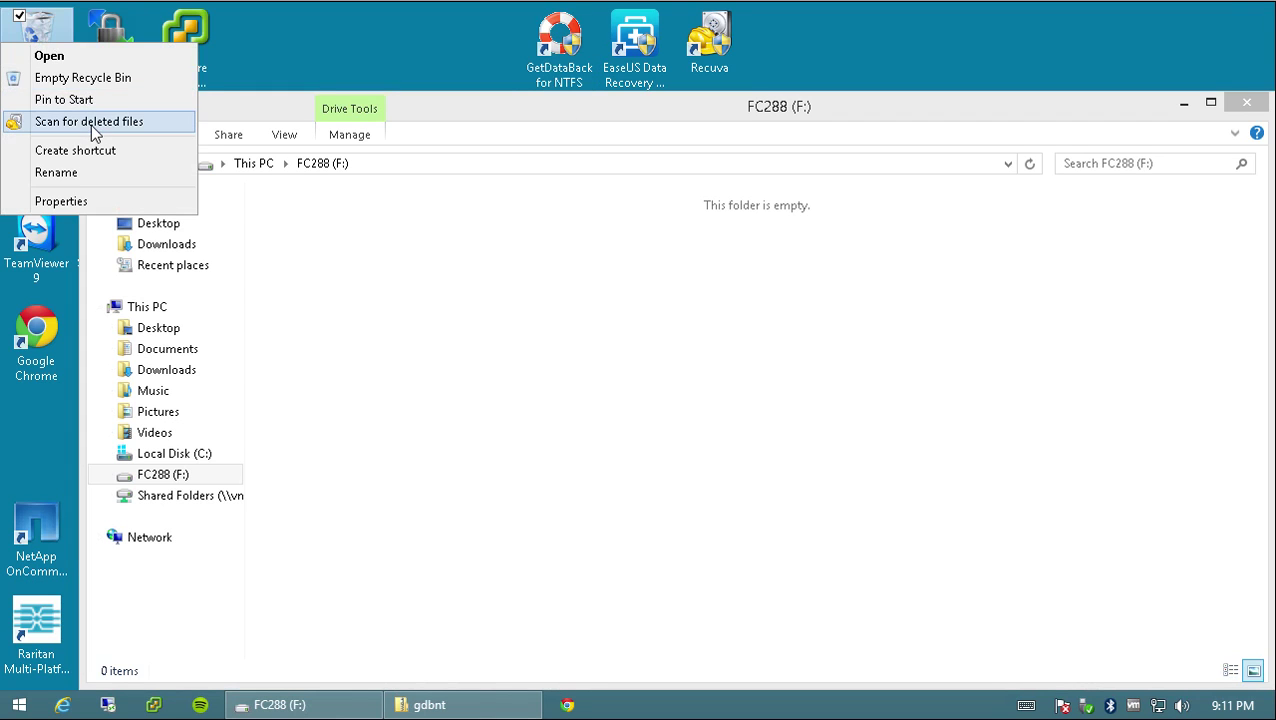
{"action": "left_click", "coordinate": [105, 77]}
{"action": "left_click", "coordinate": [716, 437]}
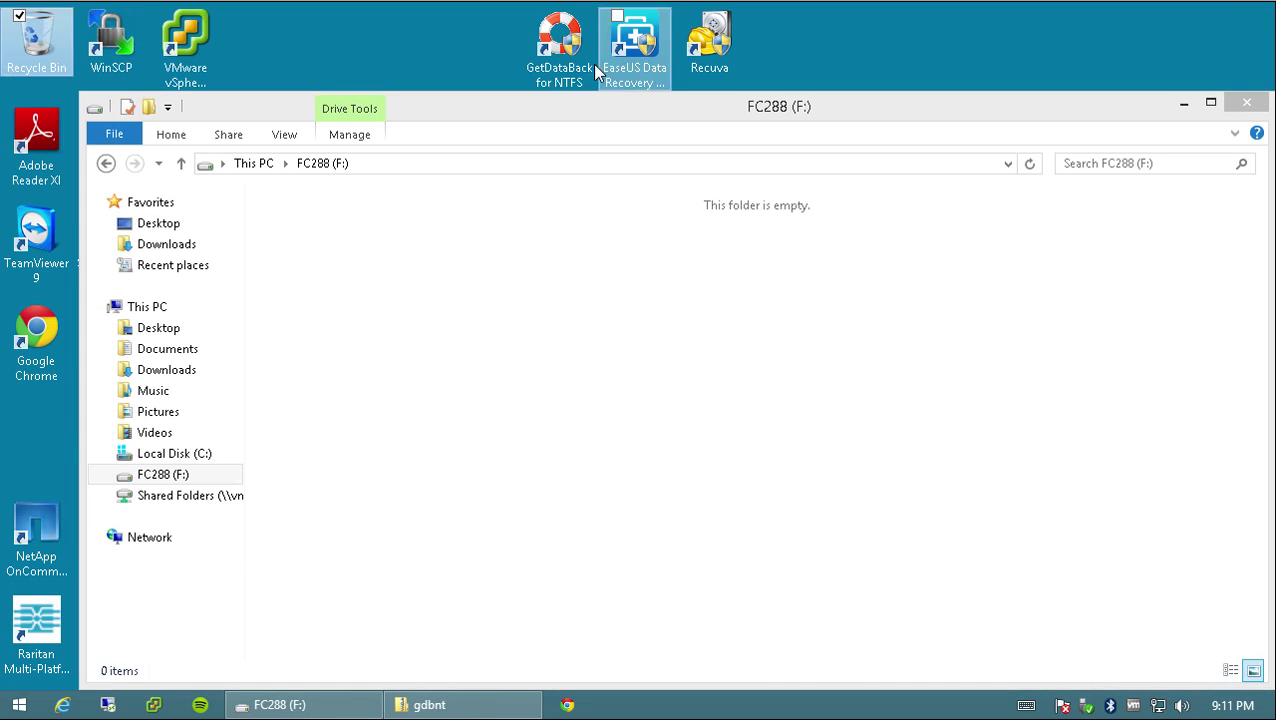
Launch GetDataBack for NTFS with administrator approval and proceed to drive selection with the default settings scenario
{"action": "double_click", "coordinate": [559, 45]}
{"action": "left_click", "coordinate": [734, 398]}
{"action": "mouse_move", "coordinate": [696, 411]}
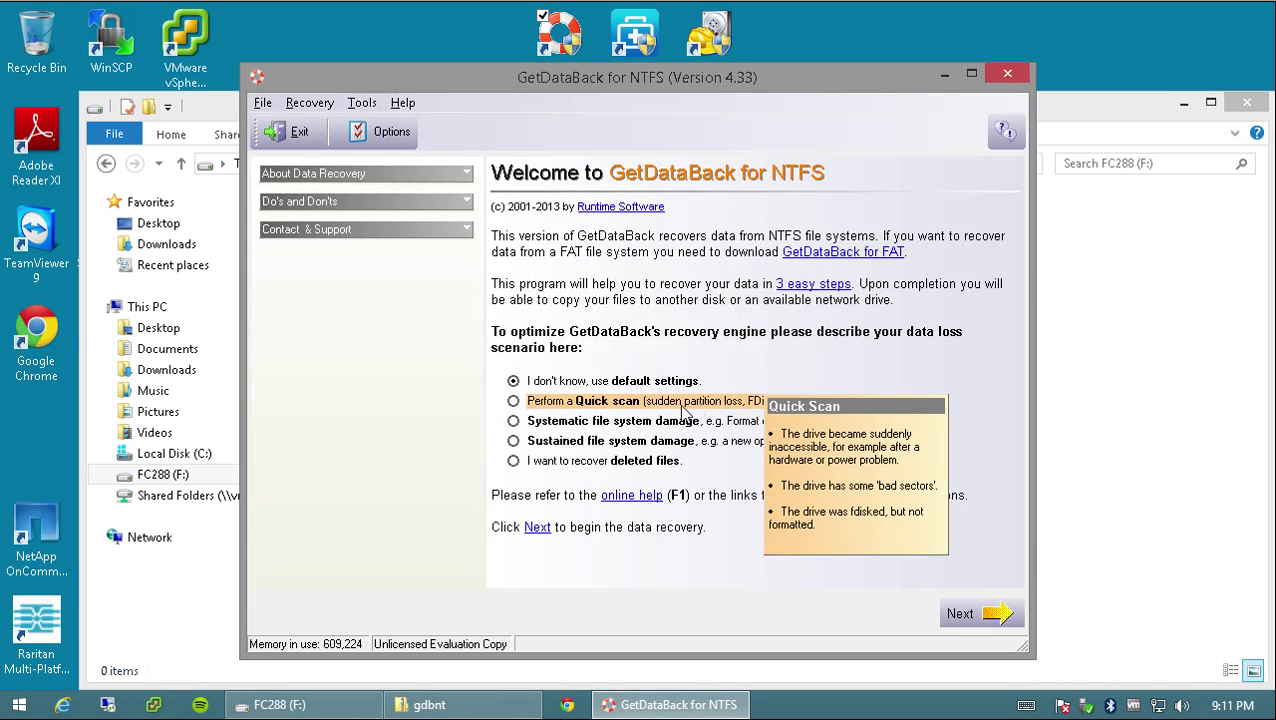
{"action": "mouse_move", "coordinate": [608, 427]}
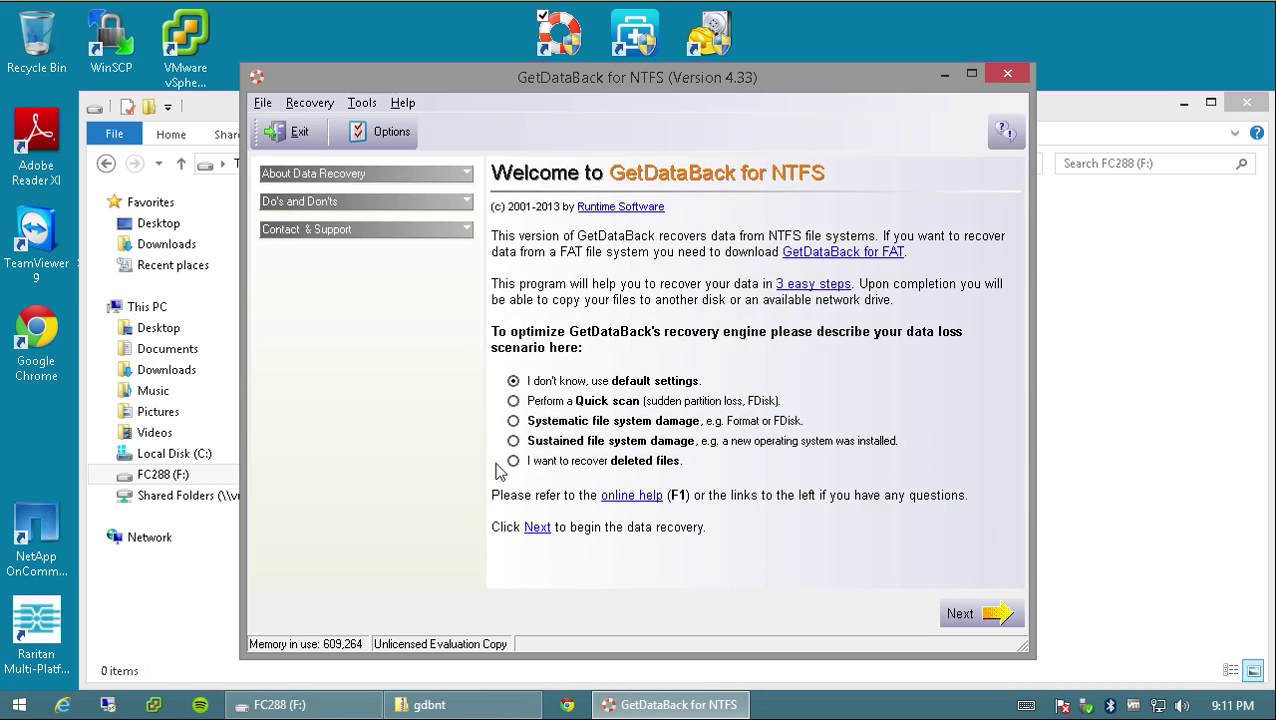
{"action": "left_click", "coordinate": [985, 615]}
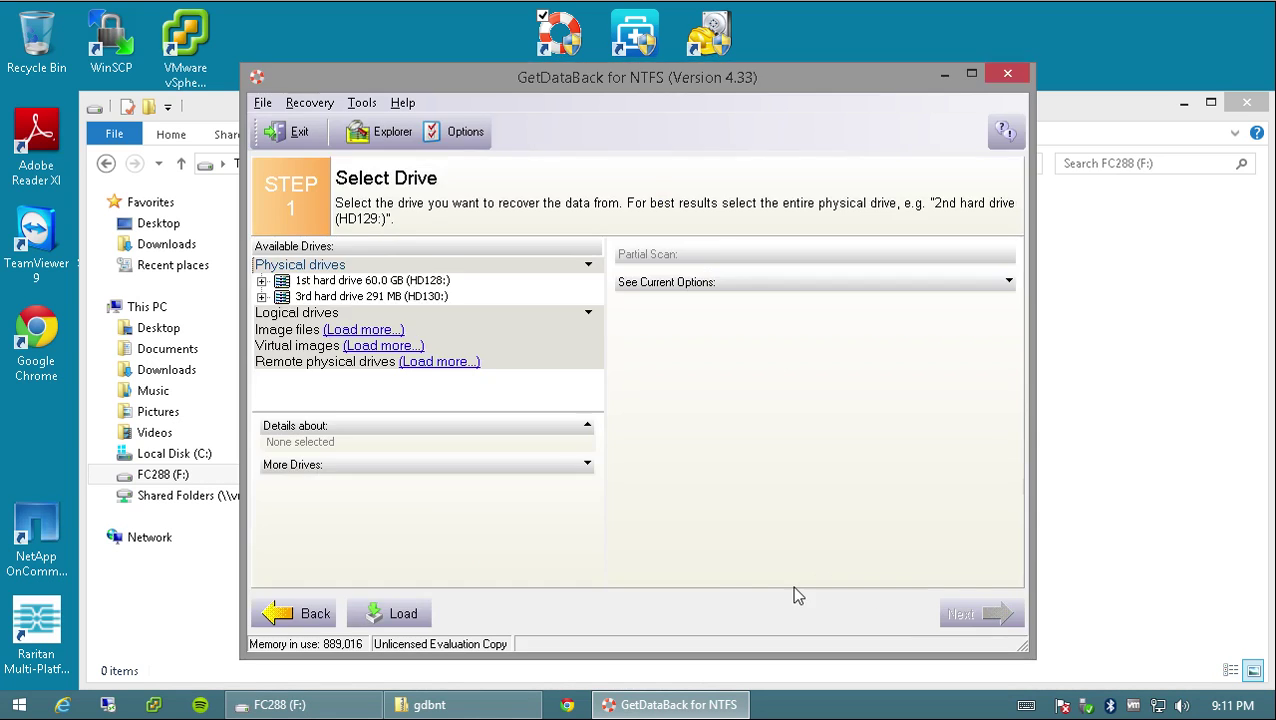
Scan the 3rd hard drive 291 MB (HD130:) and open the recovery tree of the recommended NTFS file system
{"action": "left_click", "coordinate": [386, 298]}
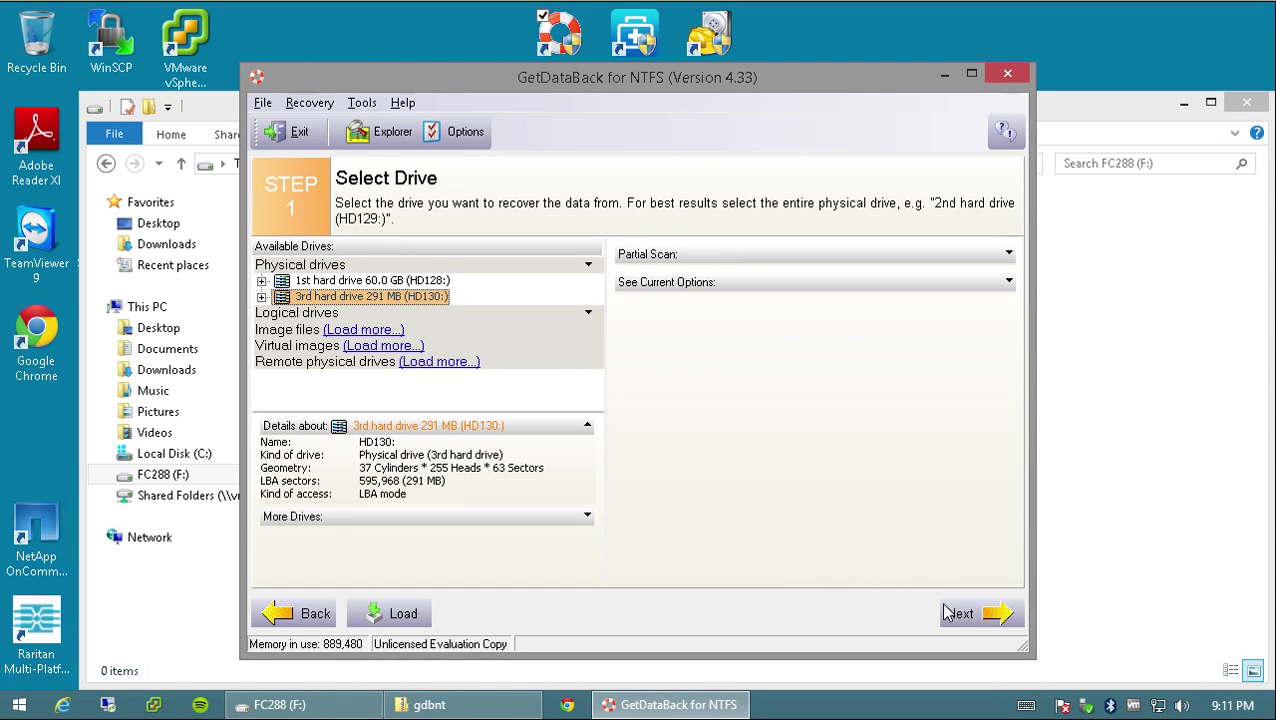
{"action": "left_click", "coordinate": [977, 617]}
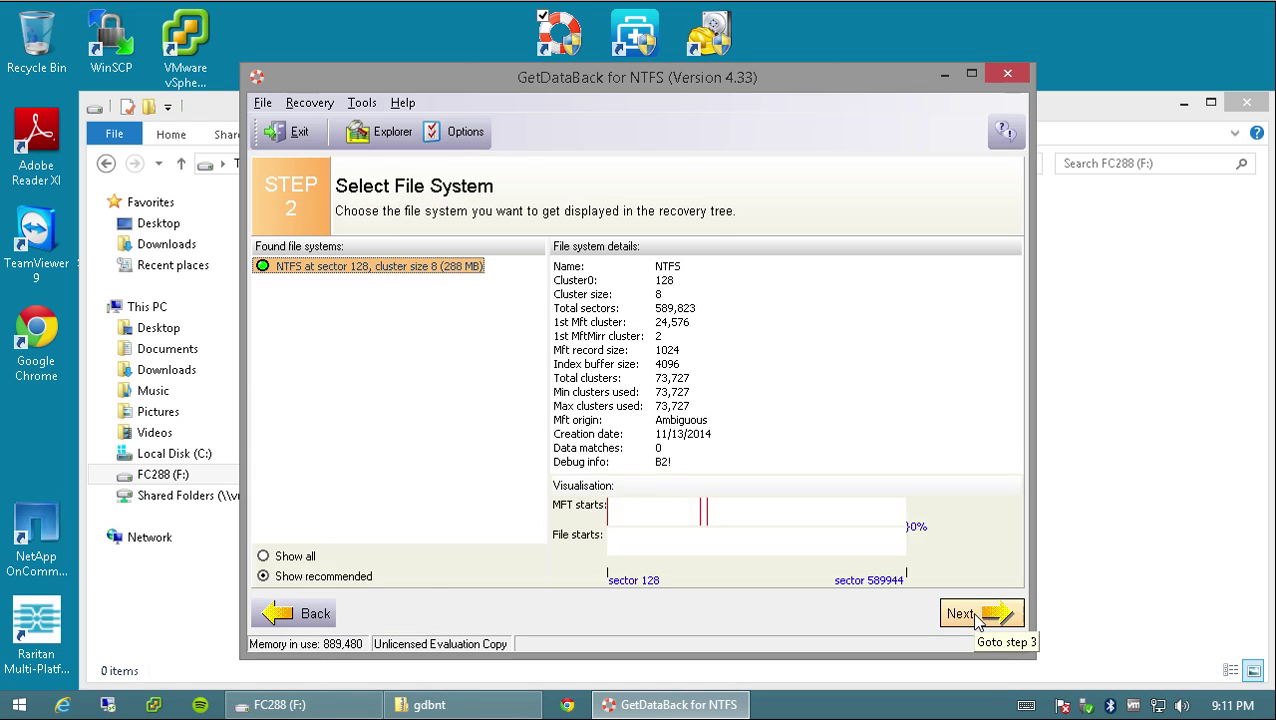
{"action": "left_click", "coordinate": [977, 615]}
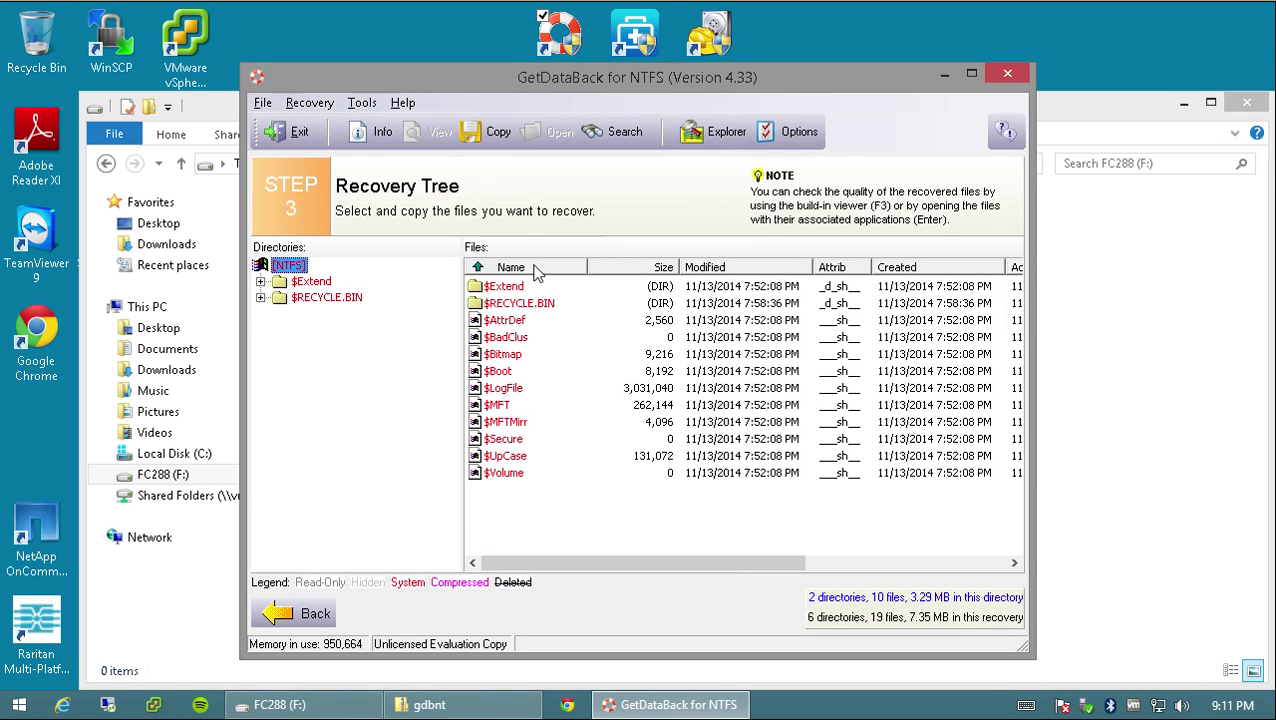
Examine the $Extend, $RECYCLE.BIN and root folders in the recovery tree for the deleted file
{"action": "left_click", "coordinate": [260, 281]}
{"action": "left_click", "coordinate": [260, 313]}
{"action": "left_click", "coordinate": [312, 331]}
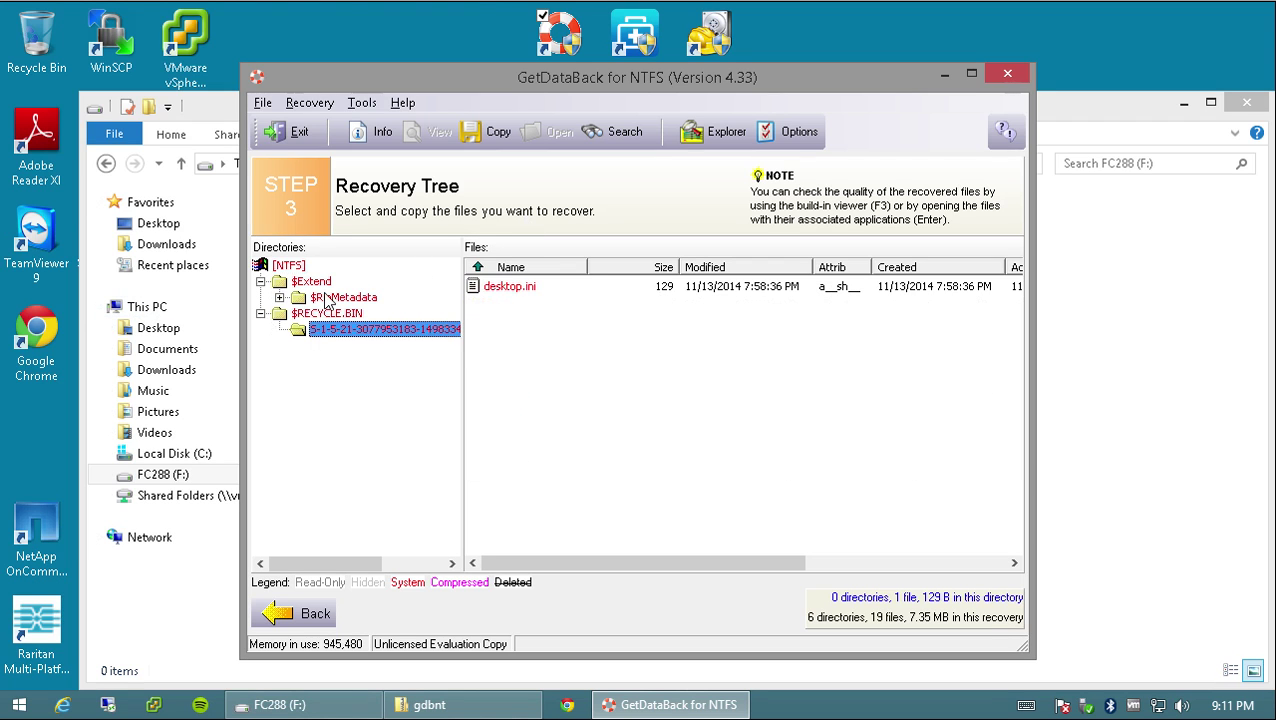
{"action": "left_click", "coordinate": [325, 298]}
{"action": "left_click", "coordinate": [303, 268]}
{"action": "left_click", "coordinate": [305, 281]}
{"action": "left_click", "coordinate": [304, 270]}
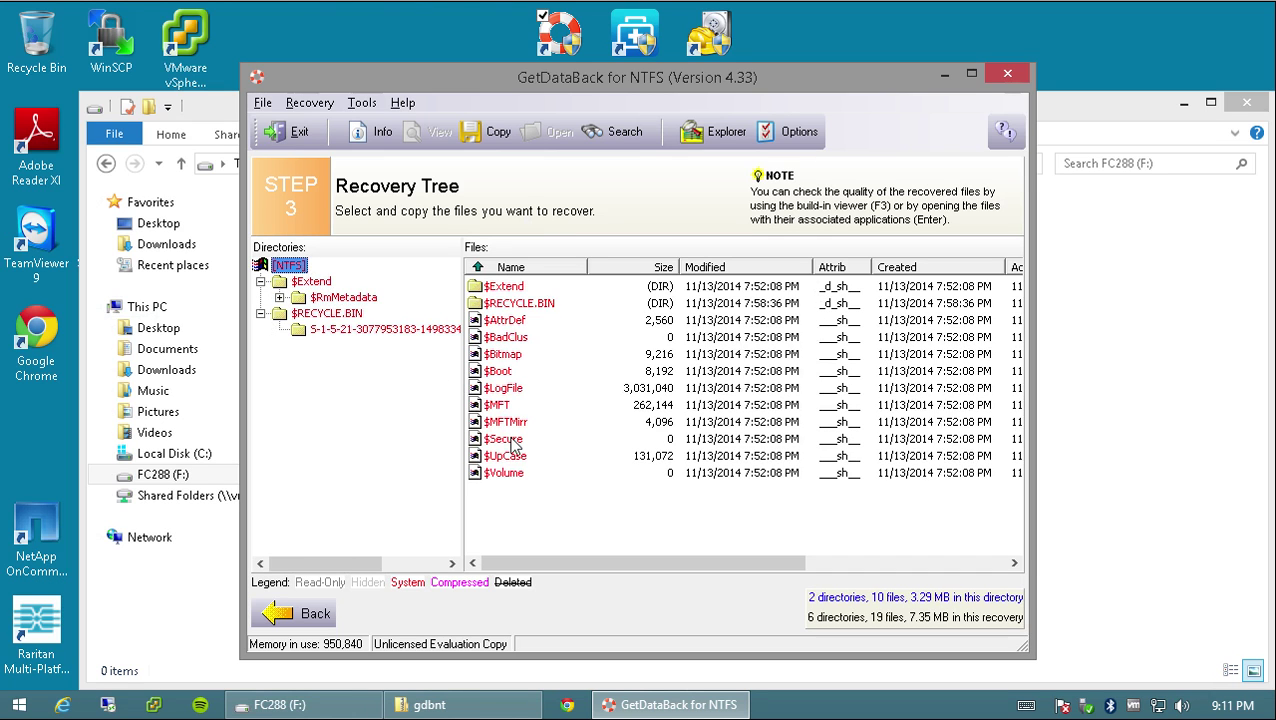
Exit GetDataBack for NTFS and confirm closing it
{"action": "left_click", "coordinate": [1007, 77]}
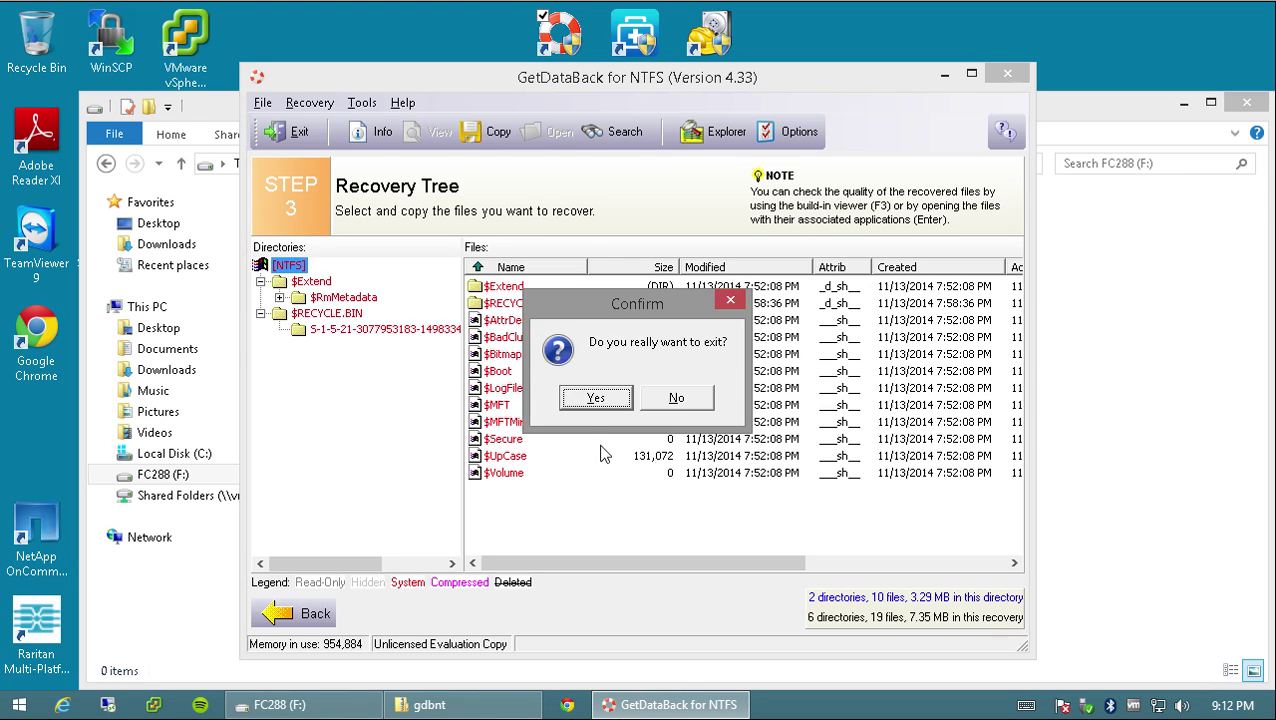
{"action": "left_click", "coordinate": [603, 401]}
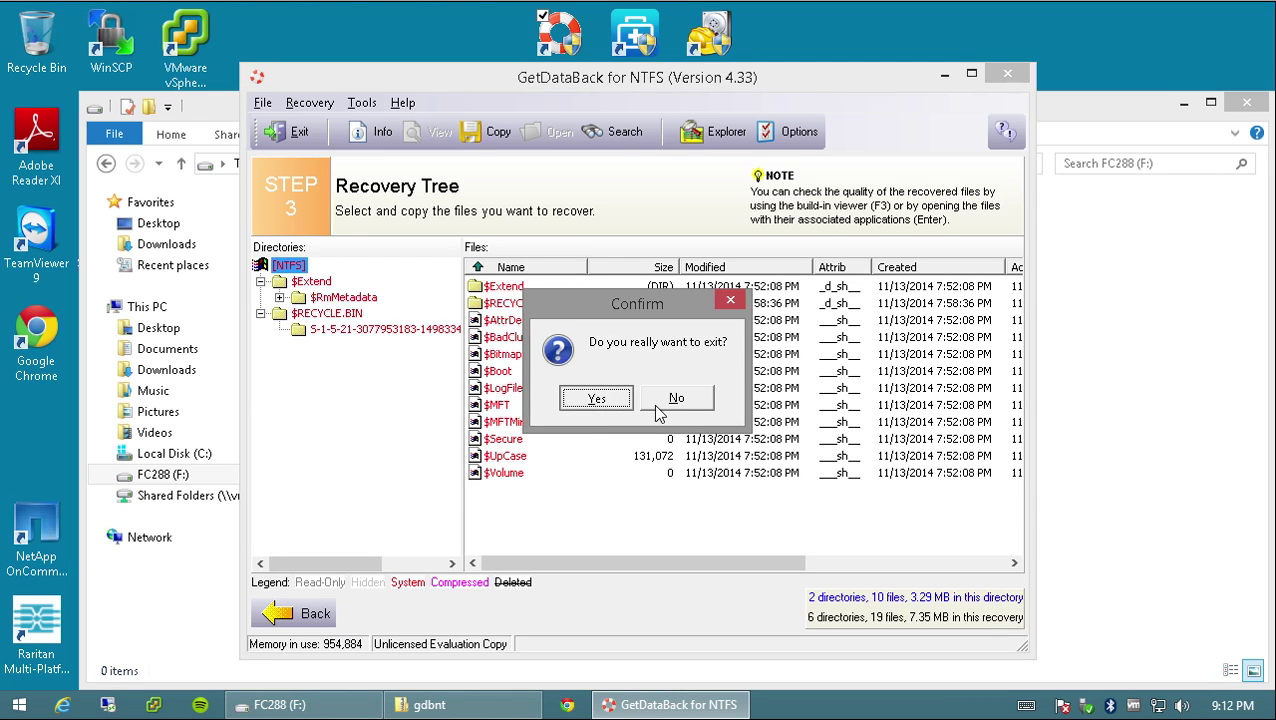
{"action": "left_click", "coordinate": [676, 405]}
{"action": "left_click", "coordinate": [282, 137]}
{"action": "left_click", "coordinate": [592, 400]}
Relaunch GetDataBack for NTFS with administrator approval and choose the scenario for recovering deleted files
{"action": "double_click", "coordinate": [575, 75]}
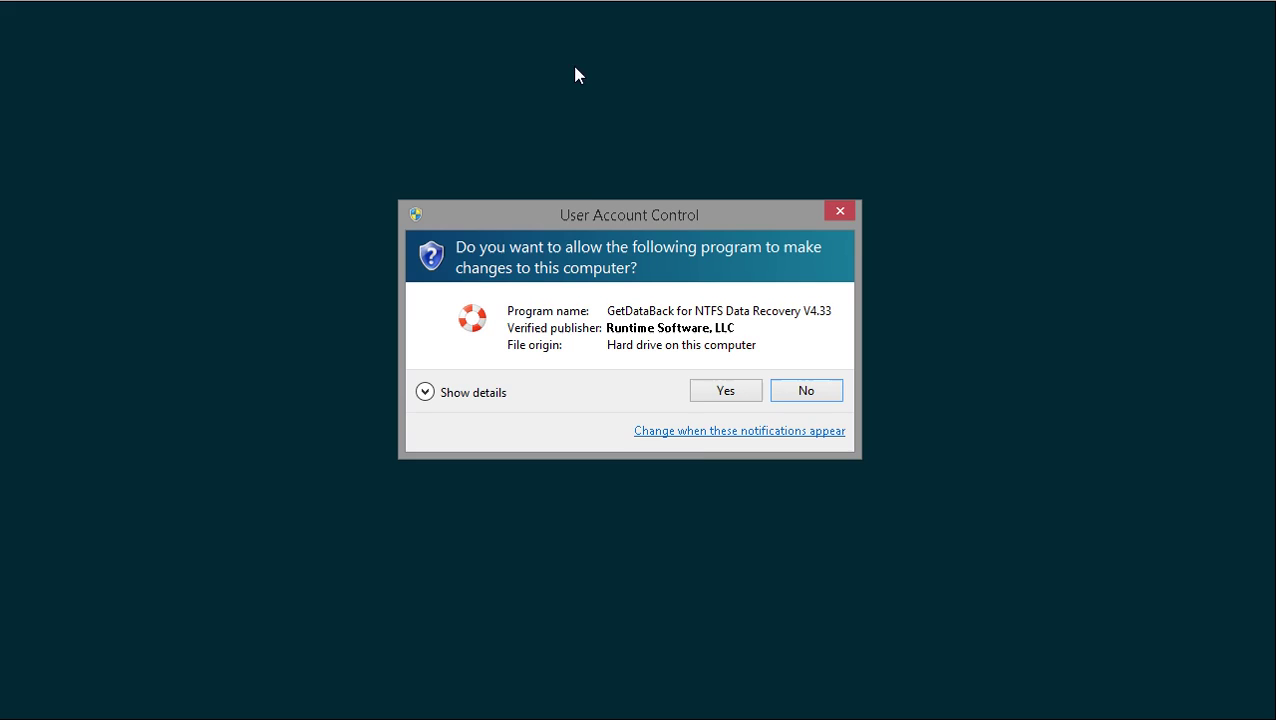
{"action": "left_click", "coordinate": [709, 389]}
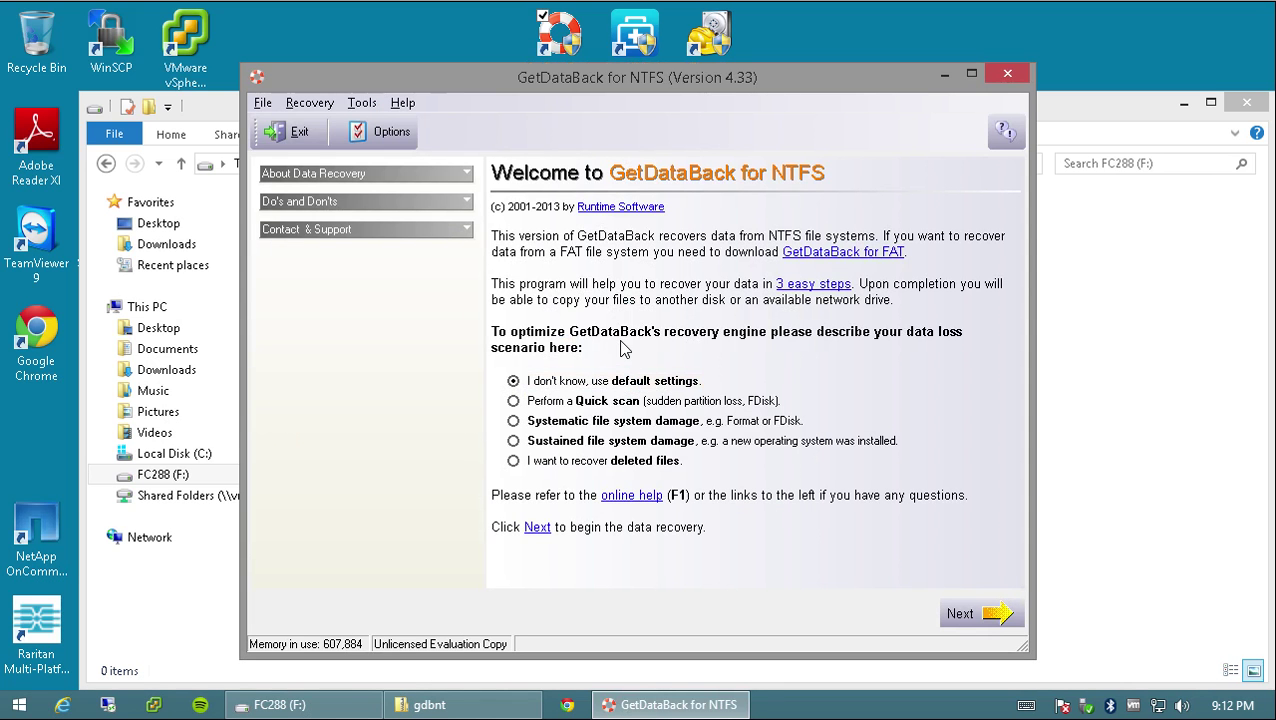
{"action": "left_click", "coordinate": [612, 461]}
{"action": "left_click", "coordinate": [962, 614]}
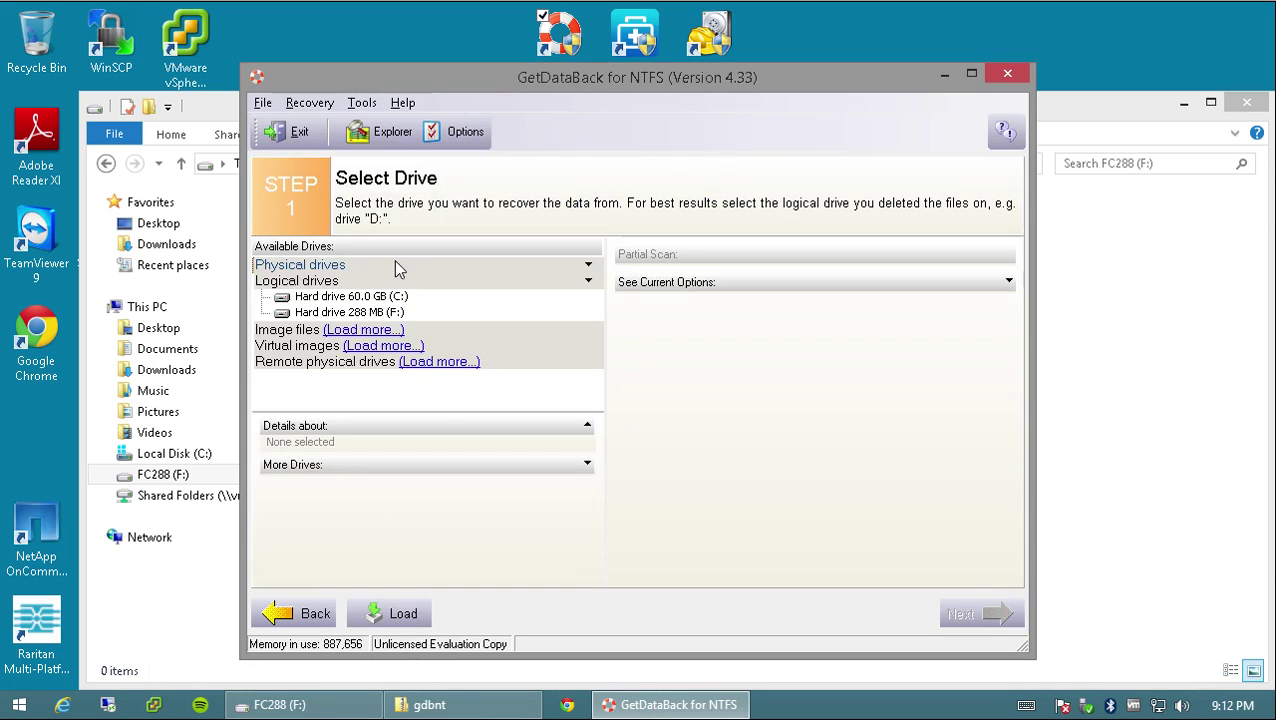
Scan the logical 288 MB drive (F:), show all found file systems and open the recovery tree
{"action": "left_click", "coordinate": [315, 313]}
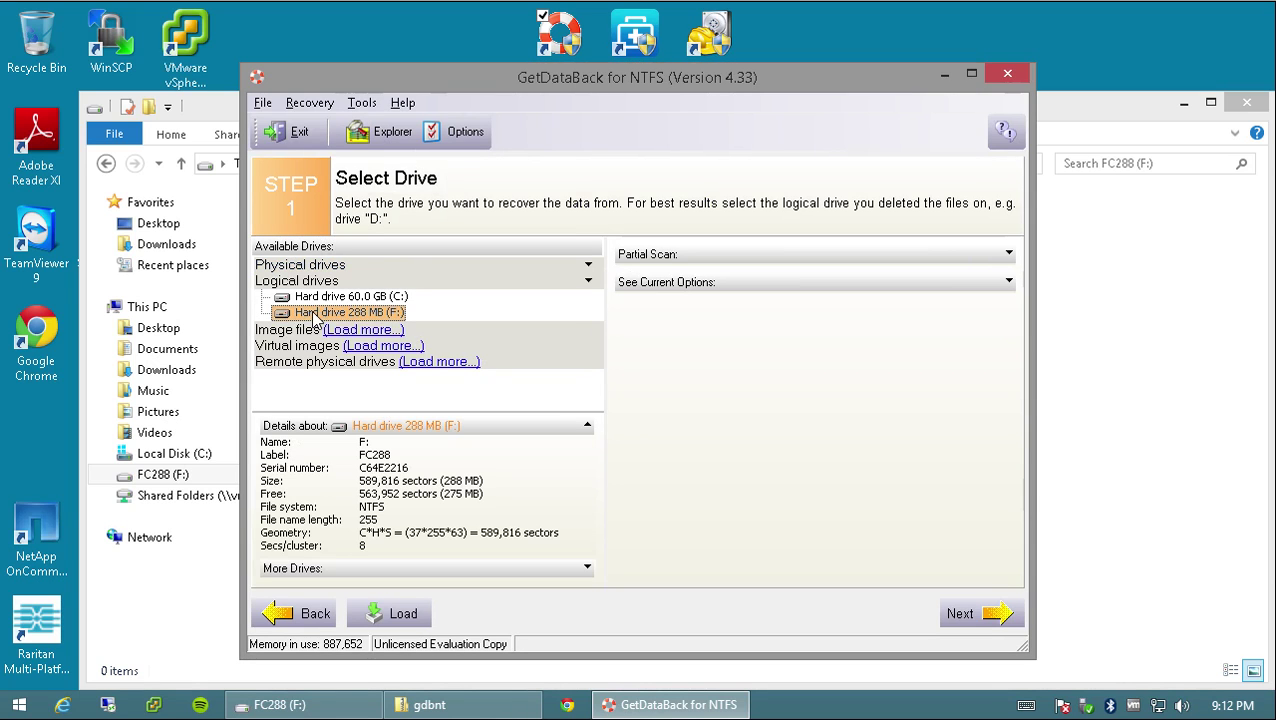
{"action": "left_click", "coordinate": [988, 620]}
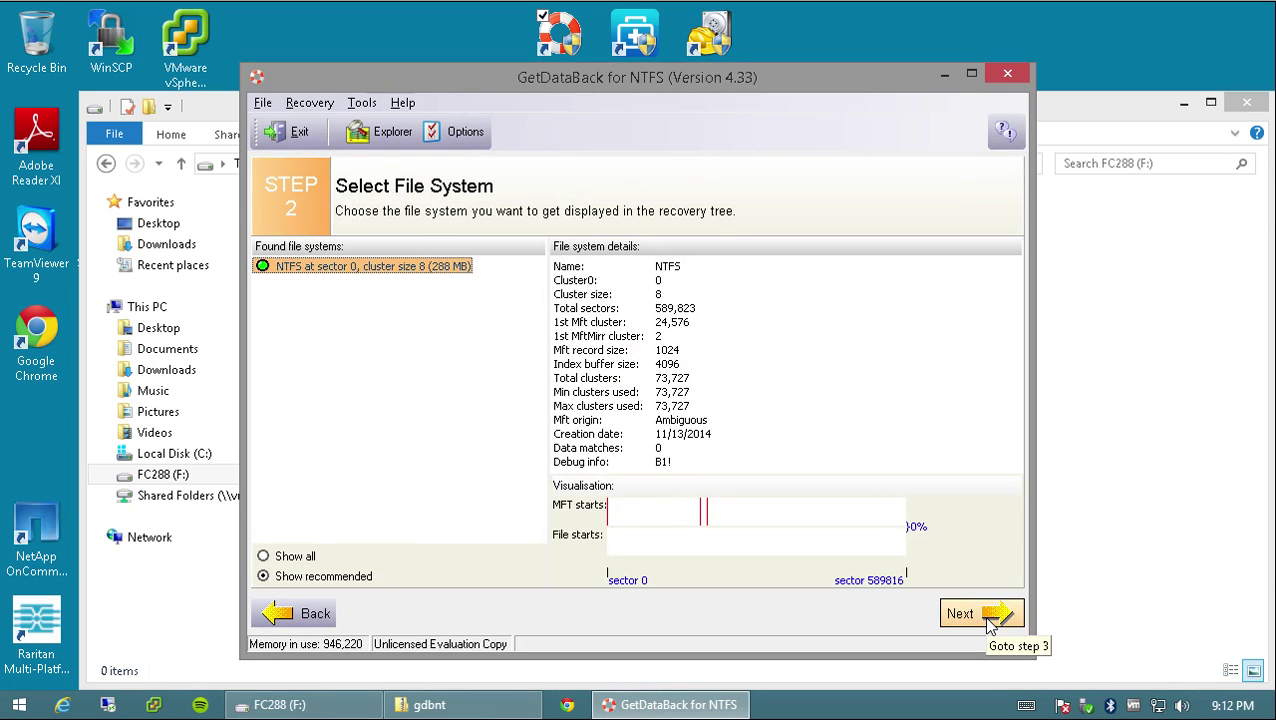
{"action": "left_click", "coordinate": [296, 556]}
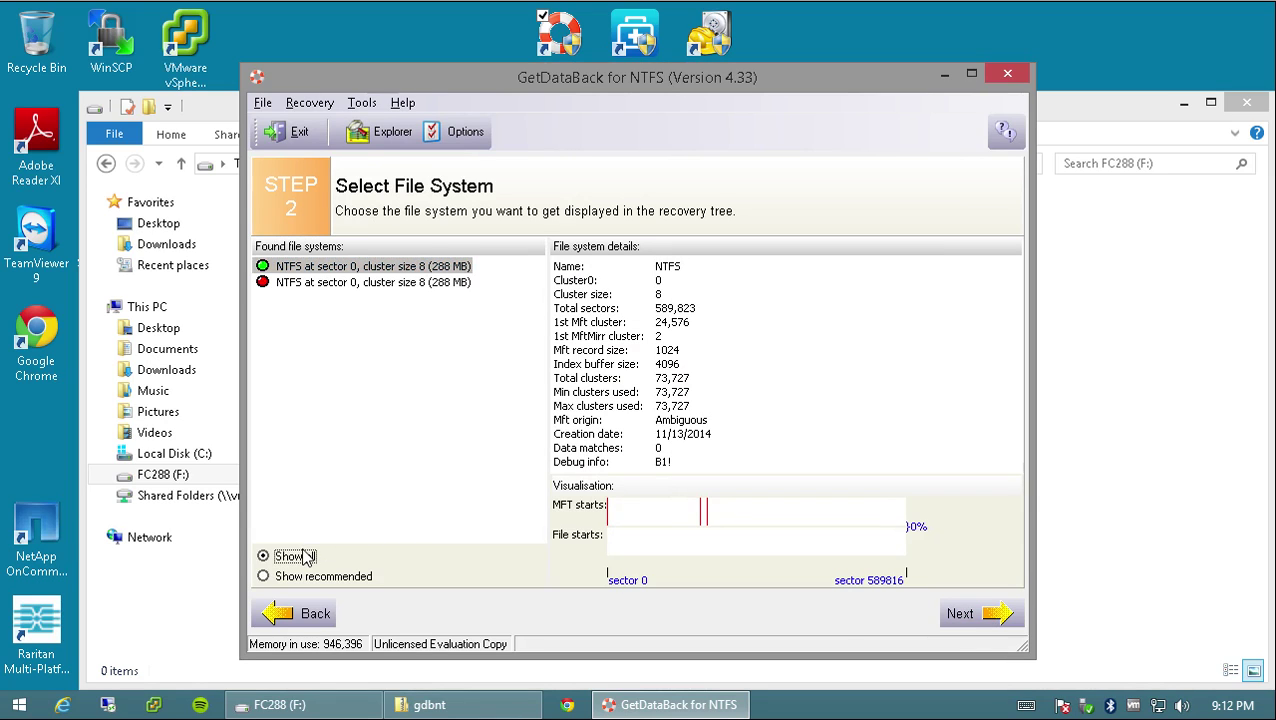
{"action": "left_click", "coordinate": [970, 614]}
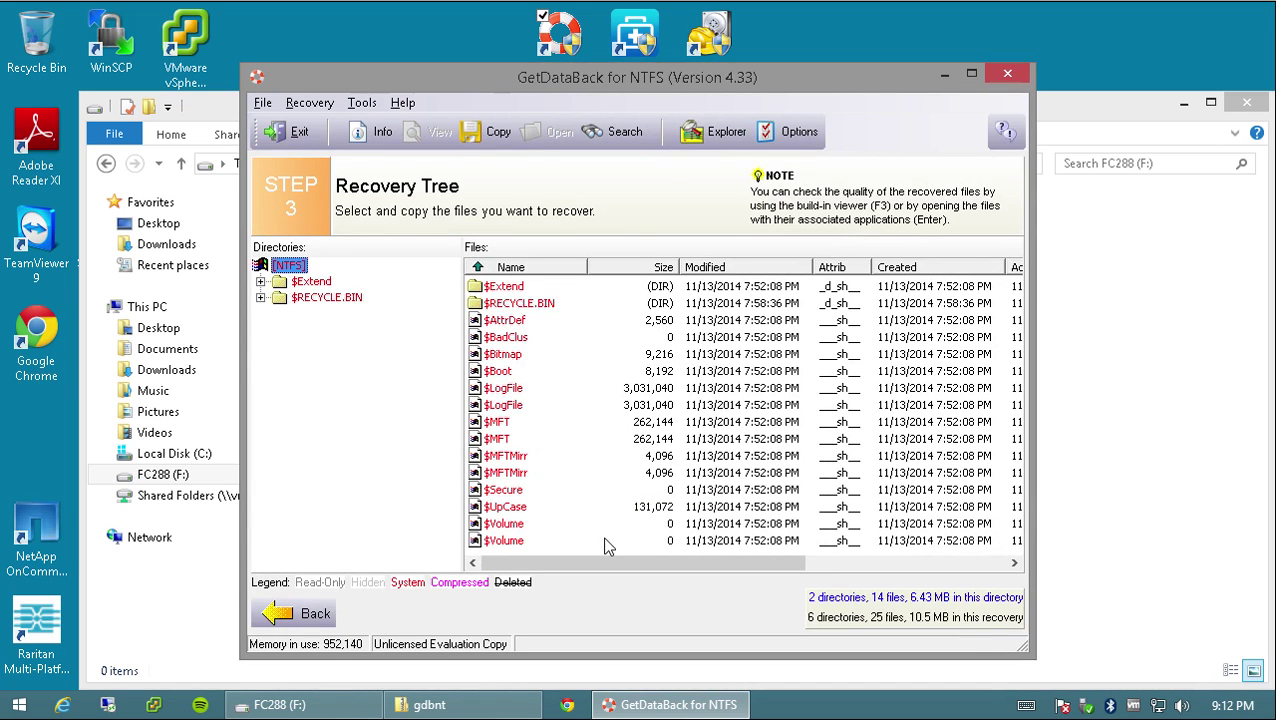
Check the contents of $Extend and $RECYCLE.BIN in the recovery tree and exit GetDataBack
{"action": "left_click", "coordinate": [260, 281]}
{"action": "left_click", "coordinate": [260, 313]}
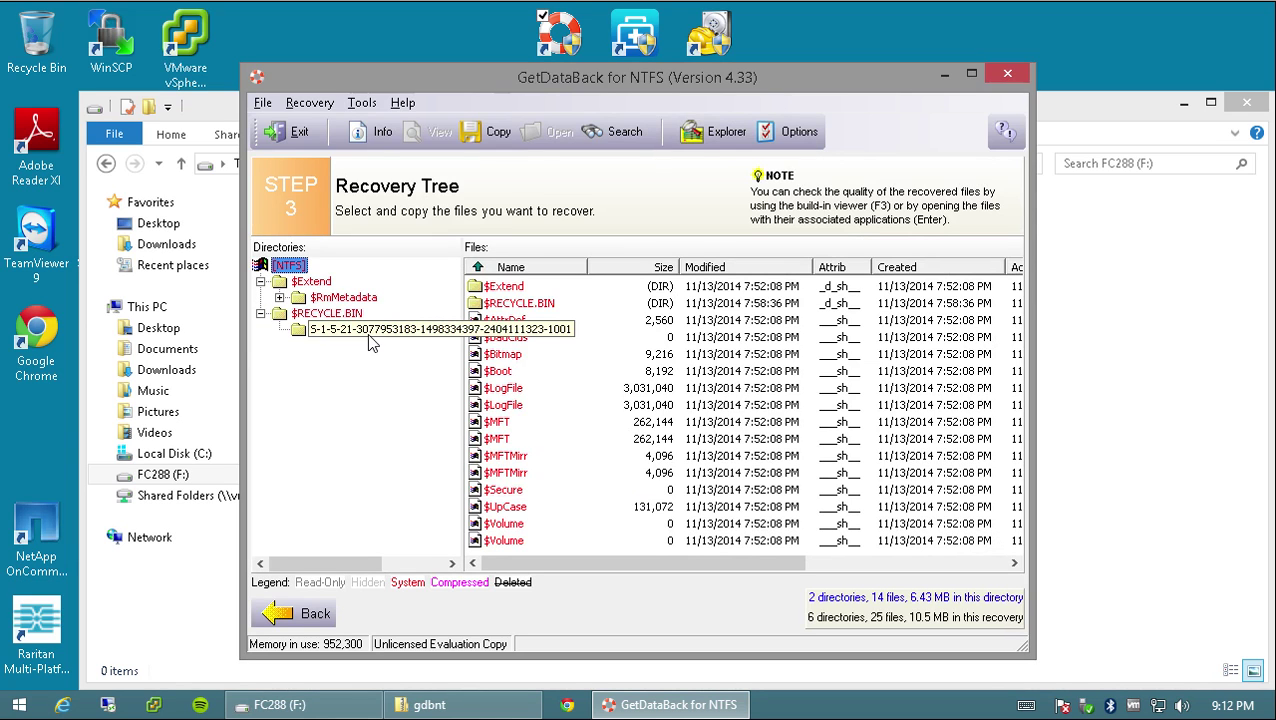
{"action": "left_click", "coordinate": [1007, 75]}
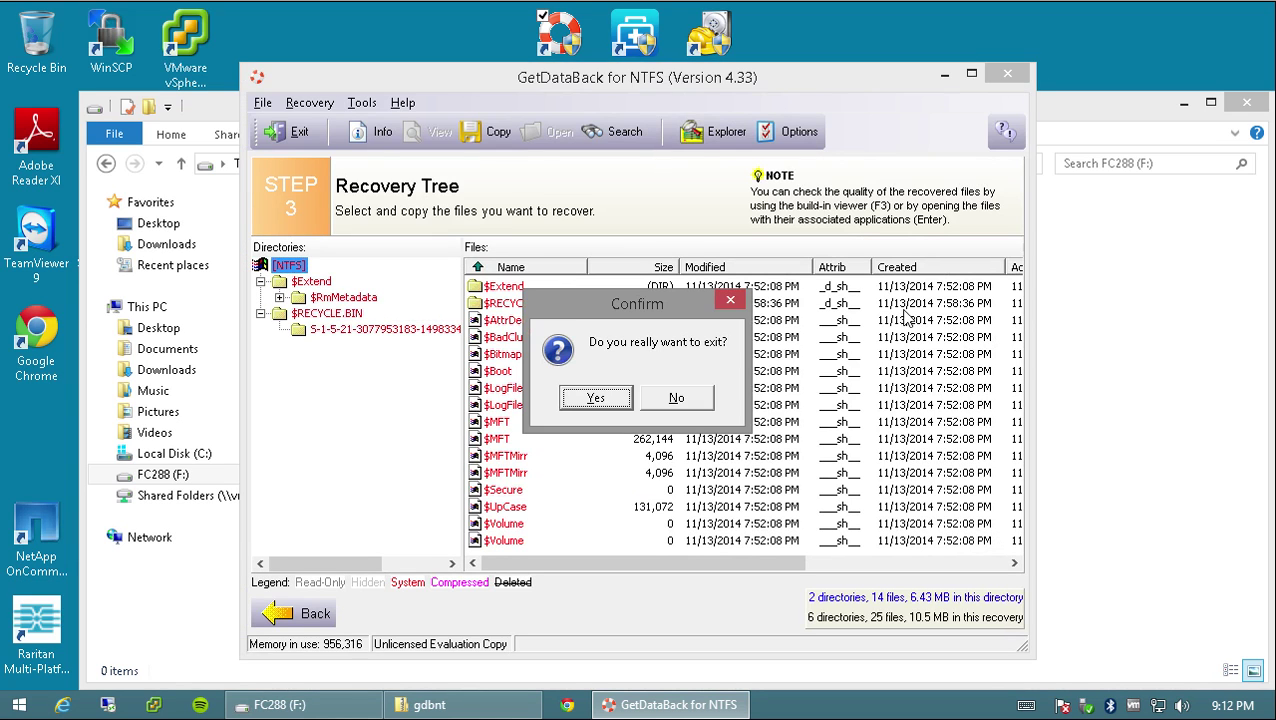
{"action": "left_click", "coordinate": [596, 398]}
Launch EaseUS Data Recovery Wizard with administrator approval and scan FC288 (F:) for all file types
{"action": "double_click", "coordinate": [645, 63]}
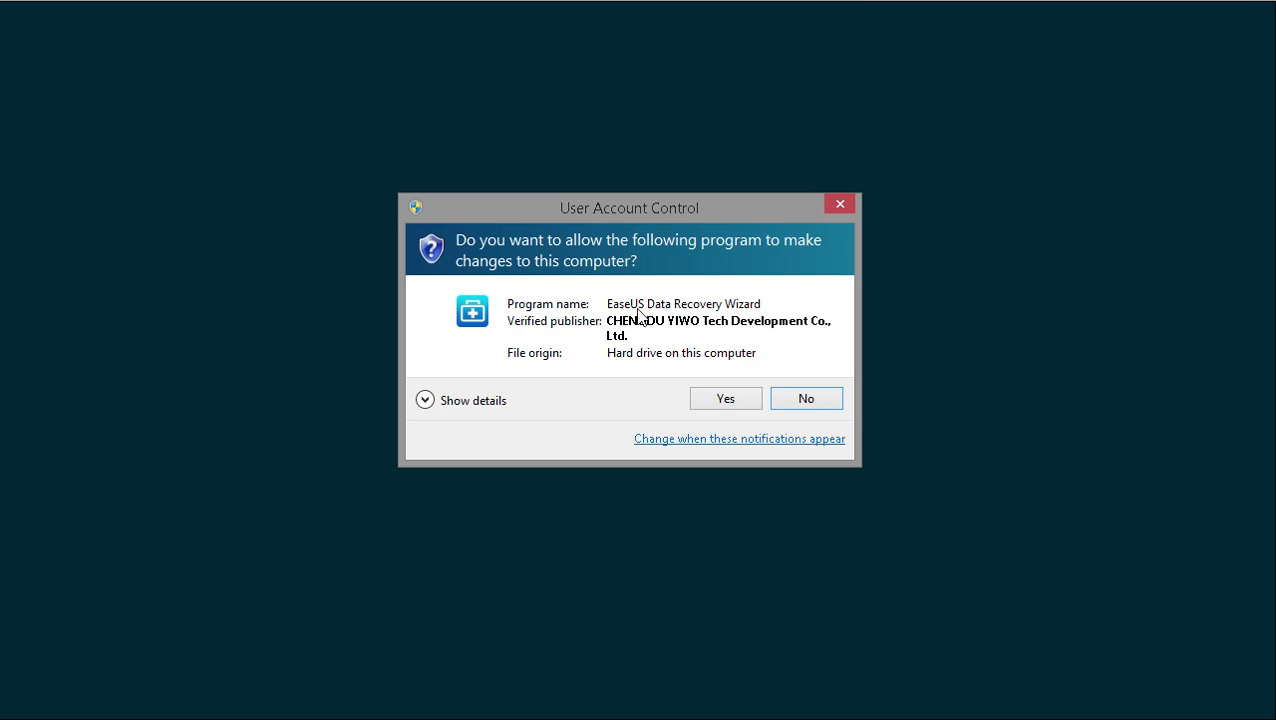
{"action": "left_click", "coordinate": [727, 398]}
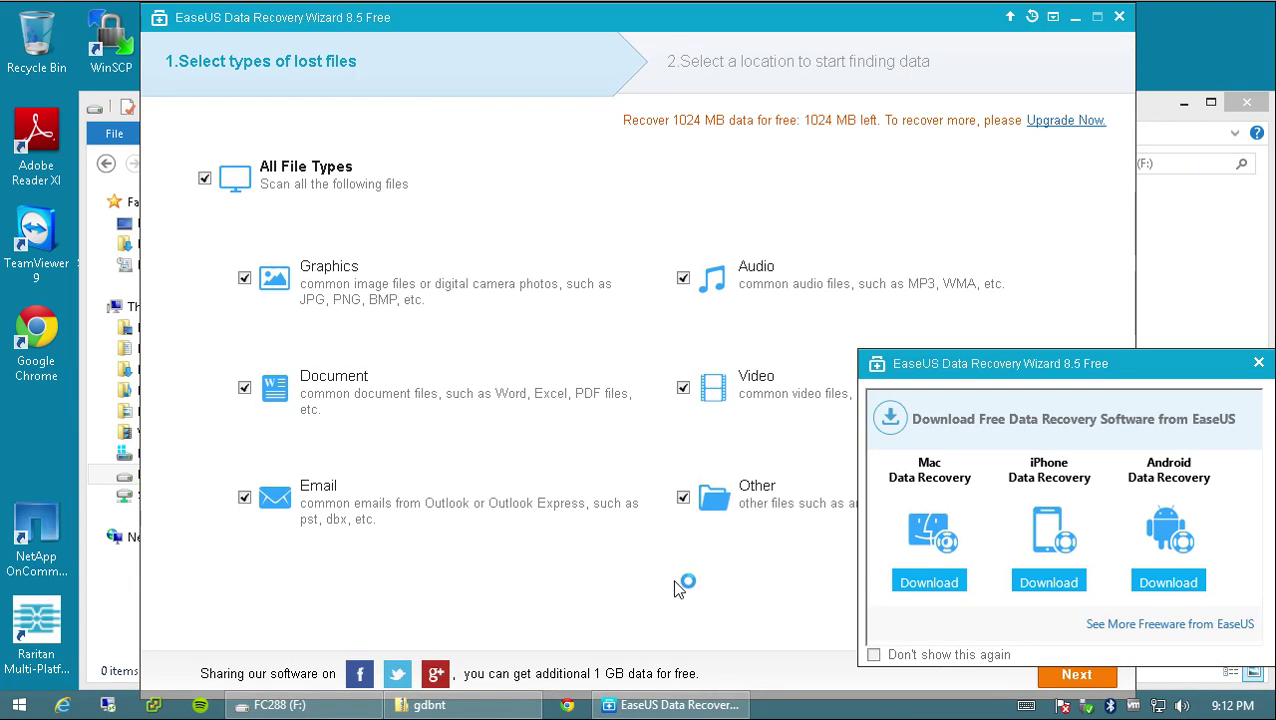
{"action": "left_click", "coordinate": [1088, 678]}
{"action": "left_click", "coordinate": [1078, 675]}
{"action": "left_click", "coordinate": [664, 293]}
{"action": "left_click", "coordinate": [1080, 675]}
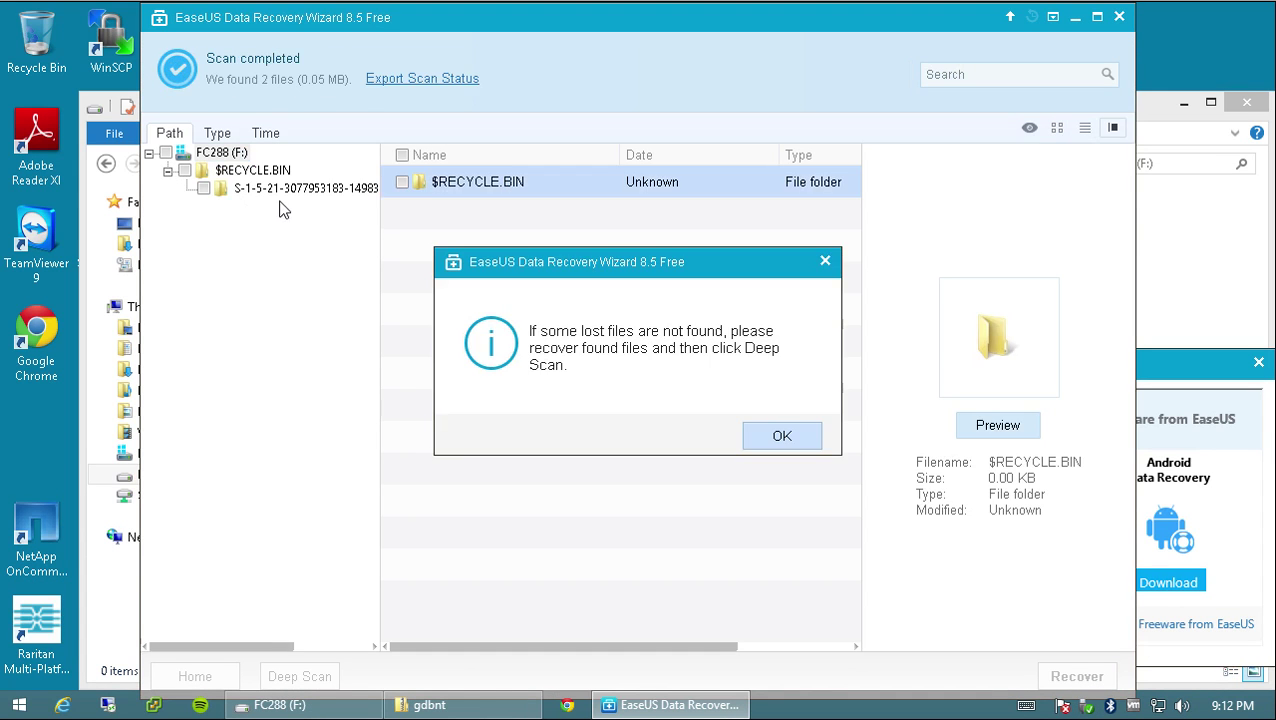
Dismiss the scan notice and preview $I27MDVJ.png and $R27MDVJ.png in the $RECYCLE.BIN subfolder
{"action": "left_click", "coordinate": [782, 436]}
{"action": "left_click", "coordinate": [252, 171]}
{"action": "left_click", "coordinate": [262, 188]}
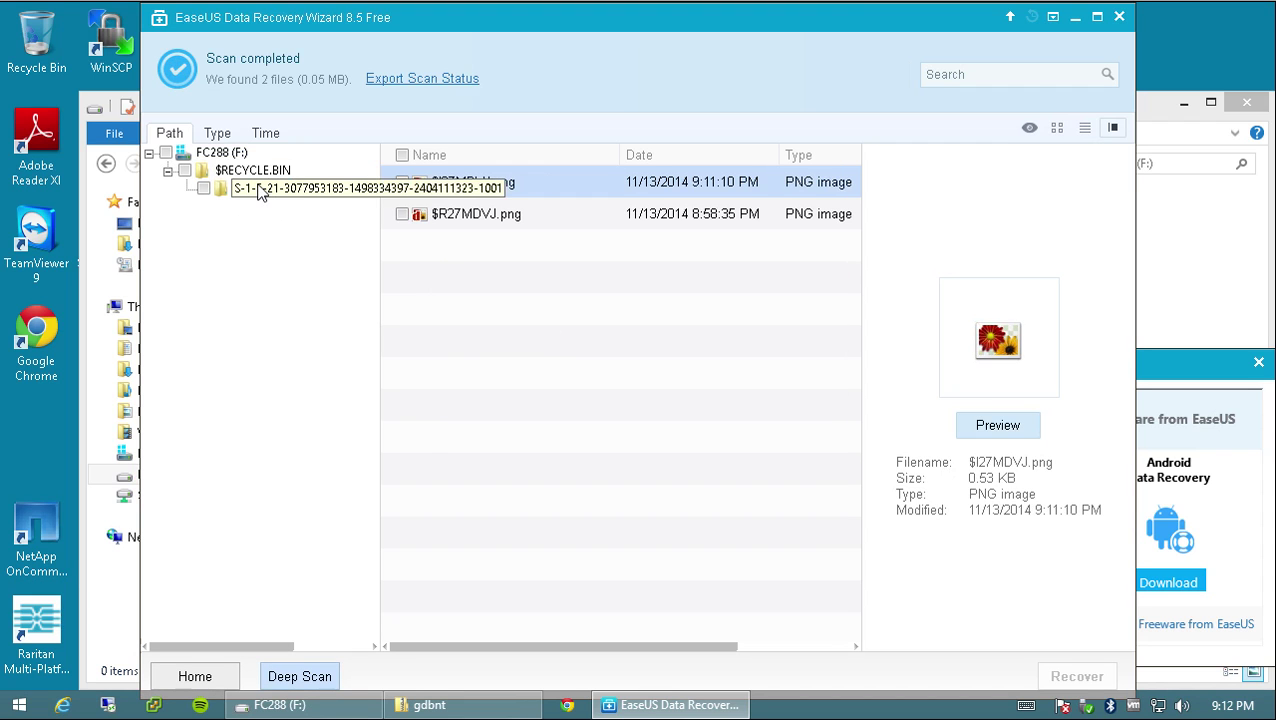
{"action": "left_click", "coordinate": [500, 215]}
{"action": "key", "text": "Up"}
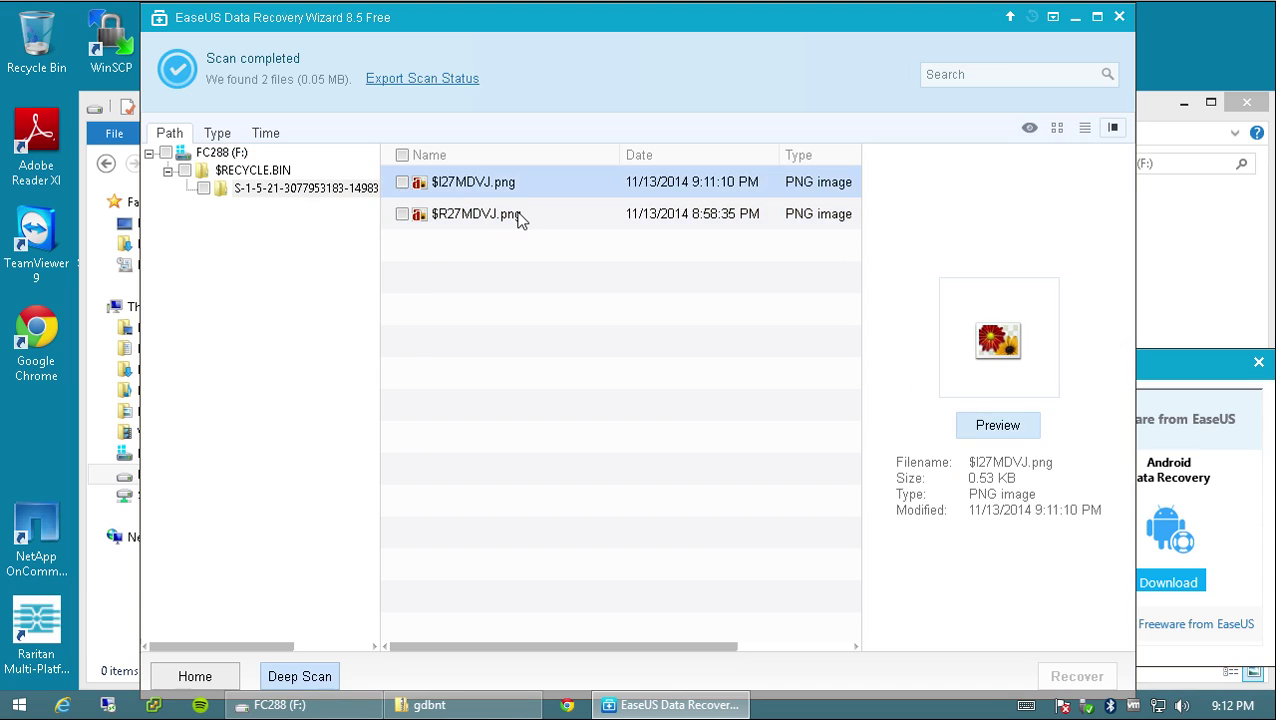
{"action": "left_click", "coordinate": [518, 216]}
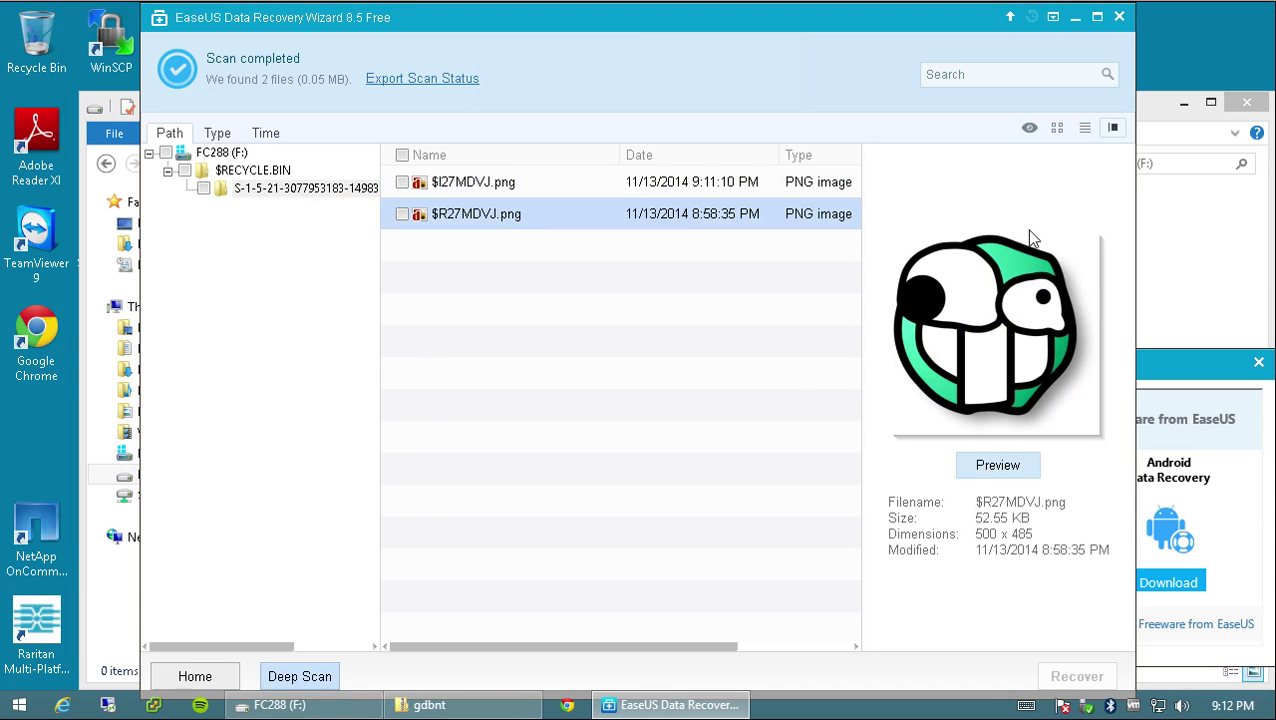
Minimize EaseUS, launch Recuva with administrator approval and choose All Files as the file type in its wizard
{"action": "left_click", "coordinate": [1075, 18]}
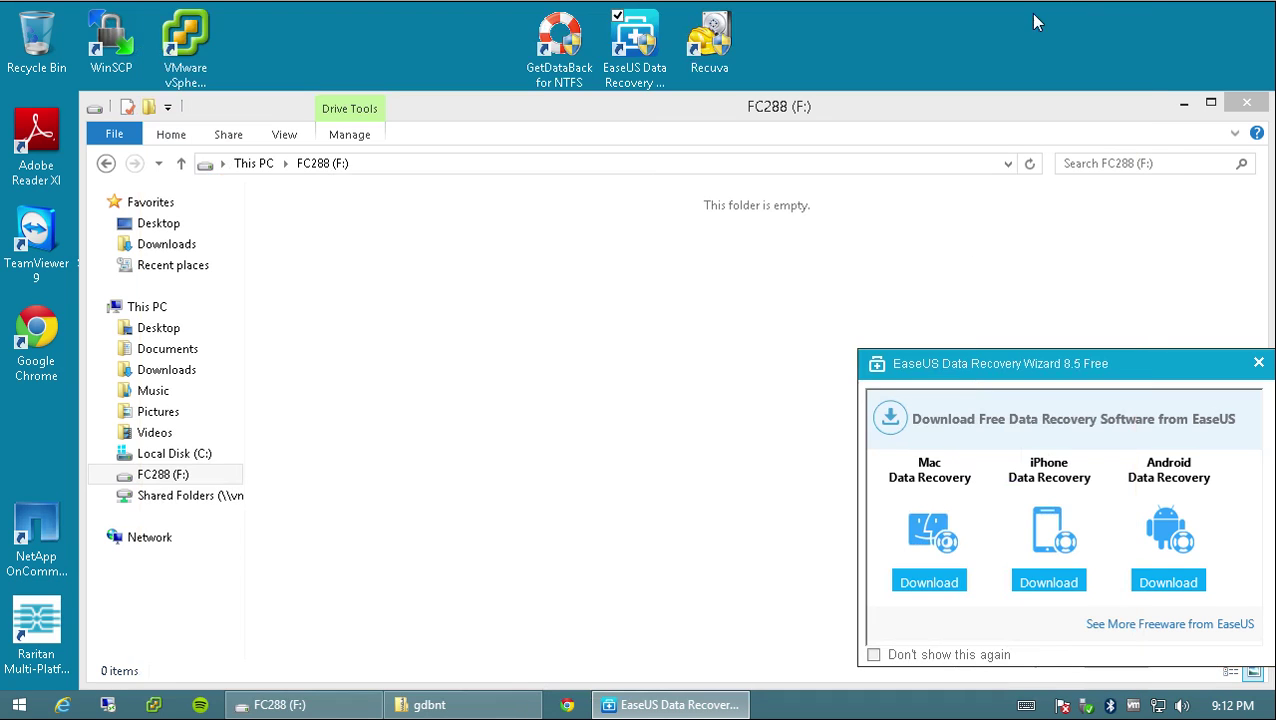
{"action": "double_click", "coordinate": [709, 40]}
{"action": "left_click", "coordinate": [722, 388]}
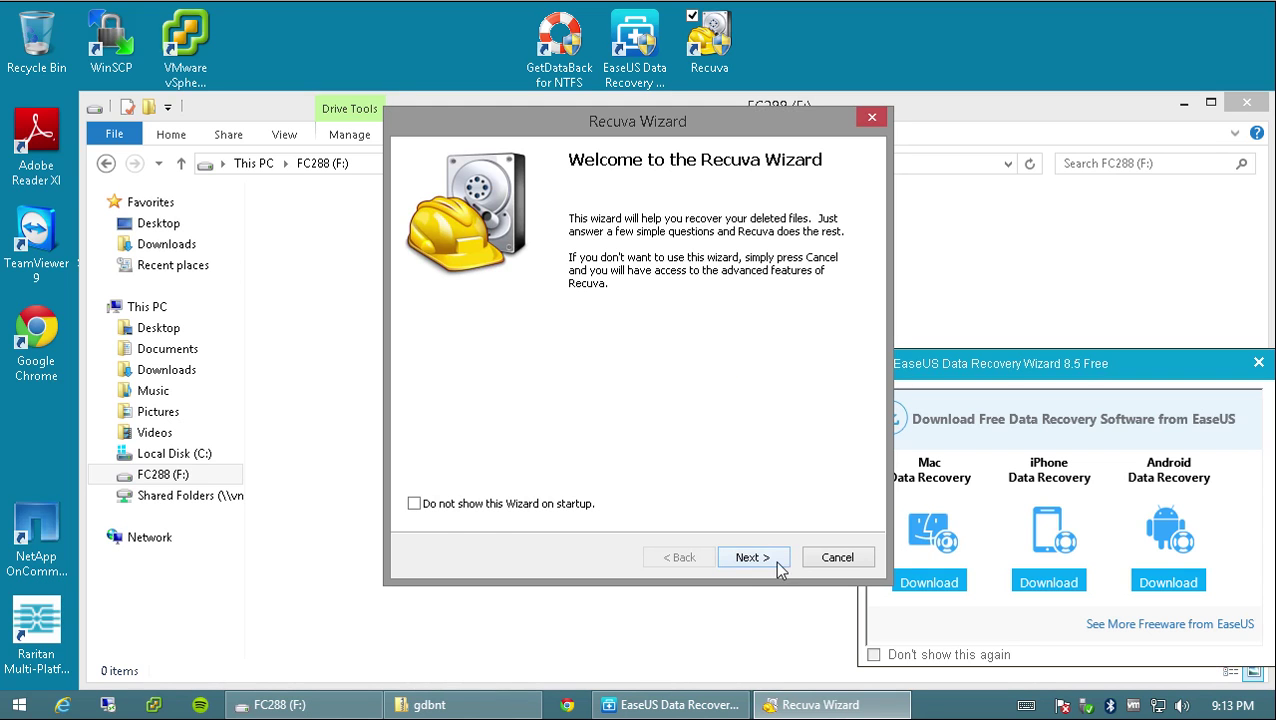
{"action": "left_click", "coordinate": [765, 561]}
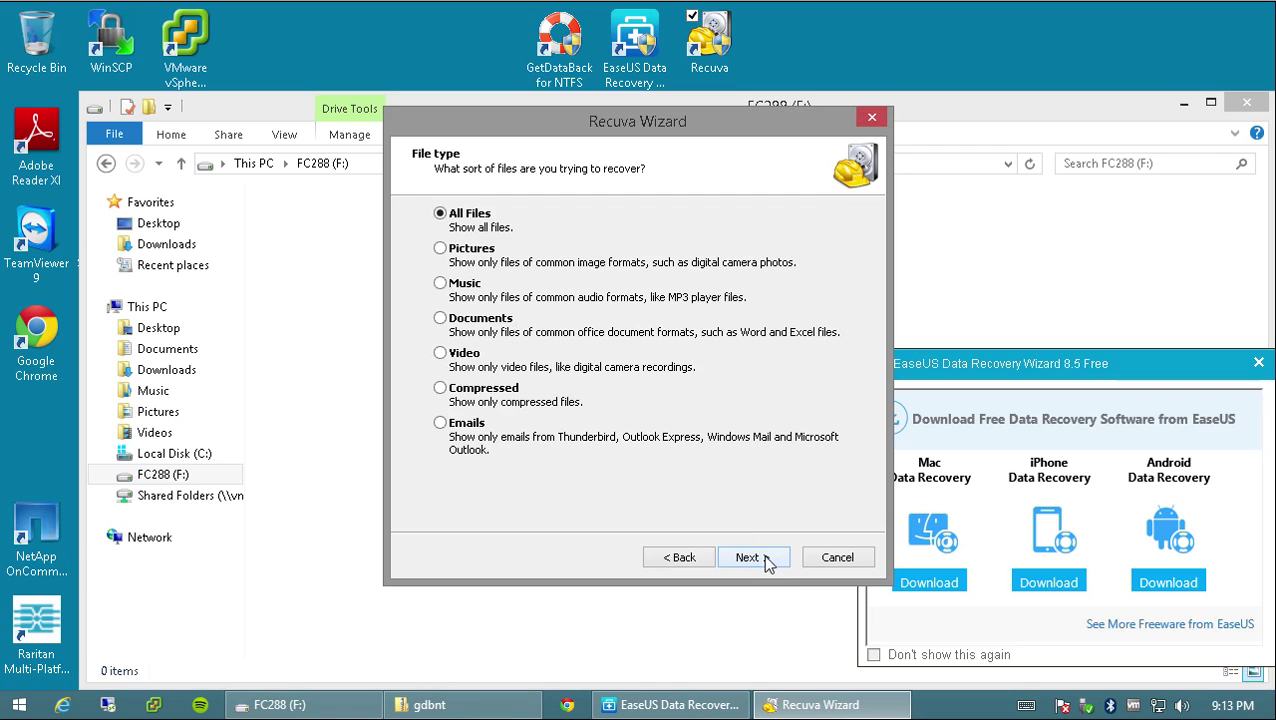
{"action": "left_click", "coordinate": [765, 562]}
Set the specific search location to FC288 (F:) and start the Recuva search without deep scan
{"action": "left_click", "coordinate": [510, 360]}
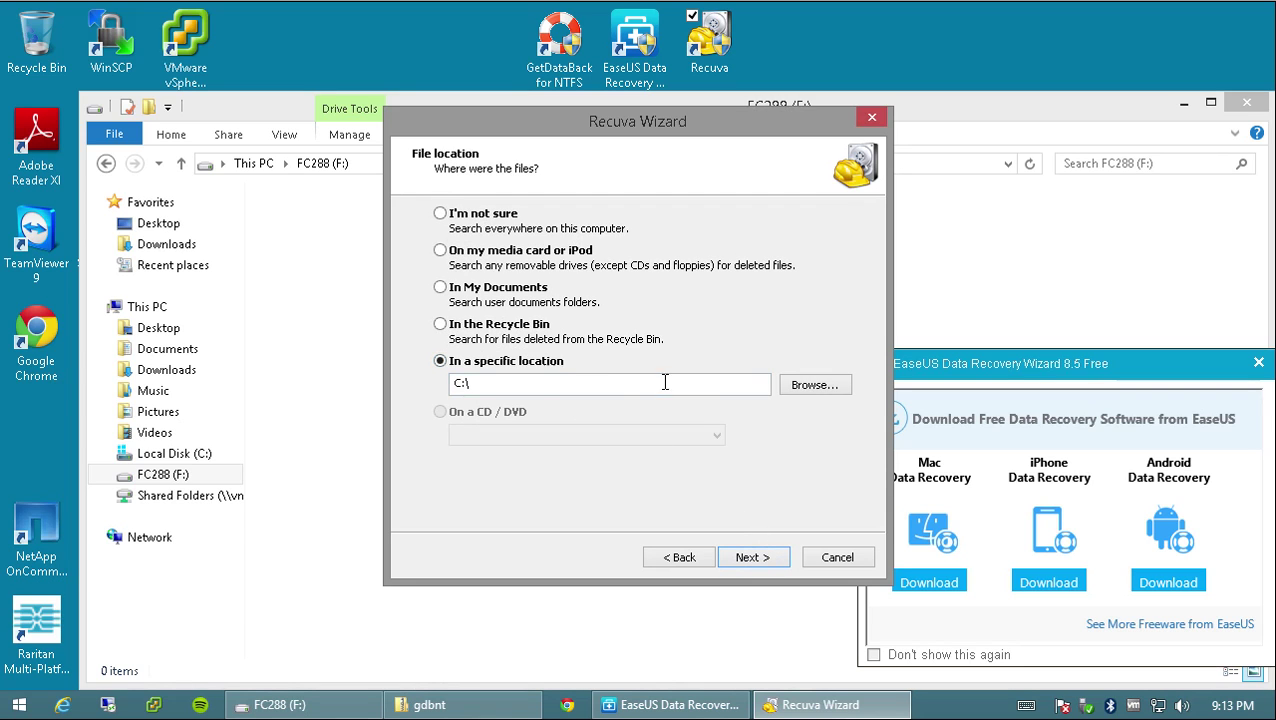
{"action": "left_click", "coordinate": [796, 390]}
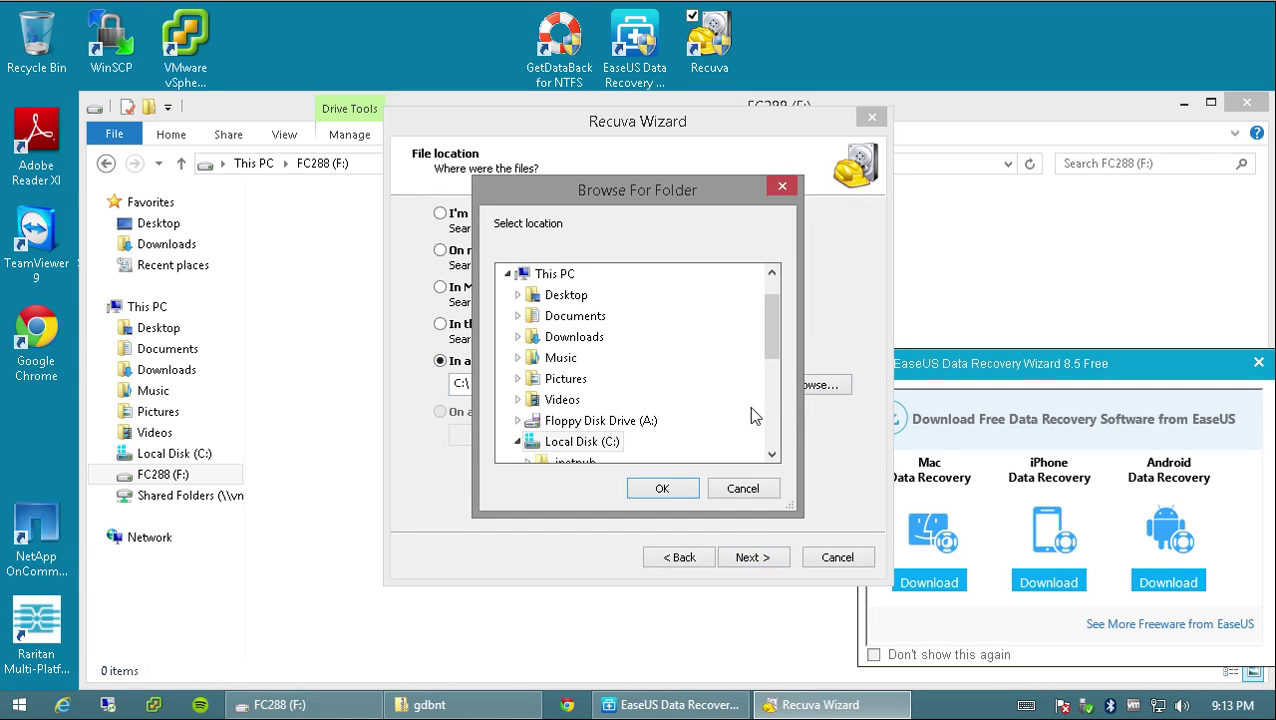
{"action": "left_click_drag", "start_coordinate": [774, 346], "coordinate": [775, 403]}
{"action": "left_click", "coordinate": [570, 441]}
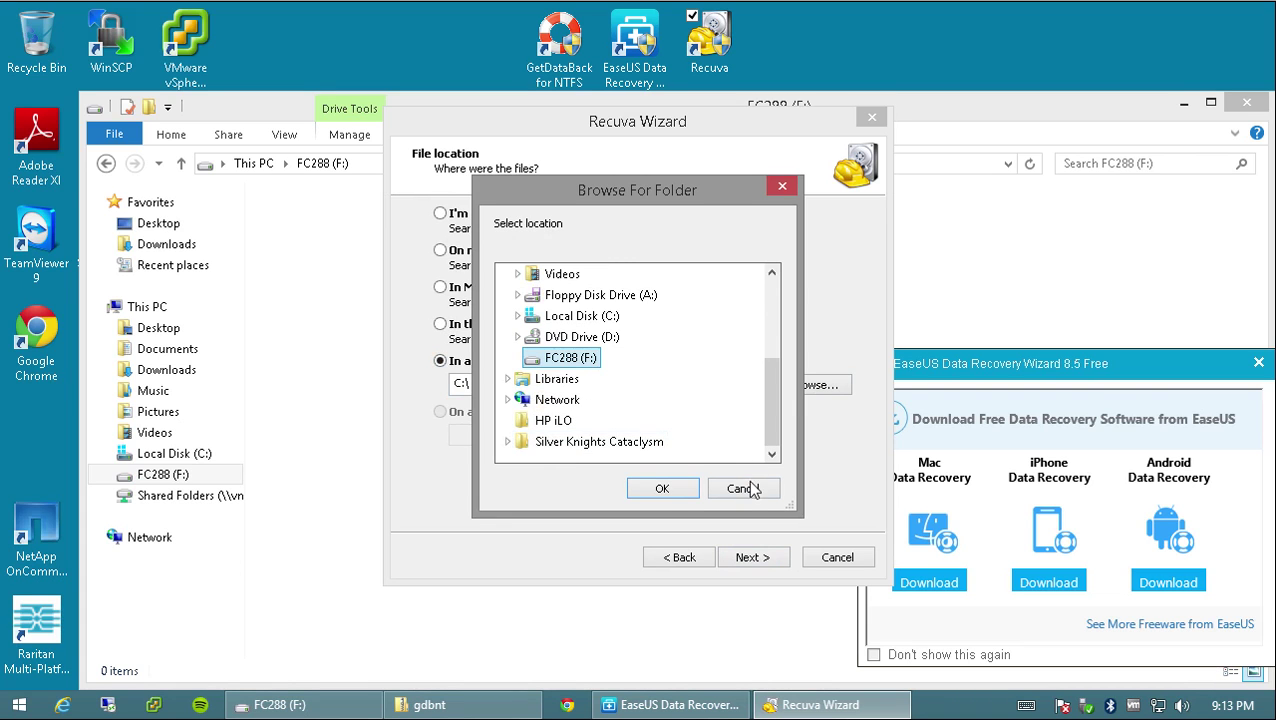
{"action": "left_click", "coordinate": [661, 488]}
{"action": "left_click", "coordinate": [766, 558]}
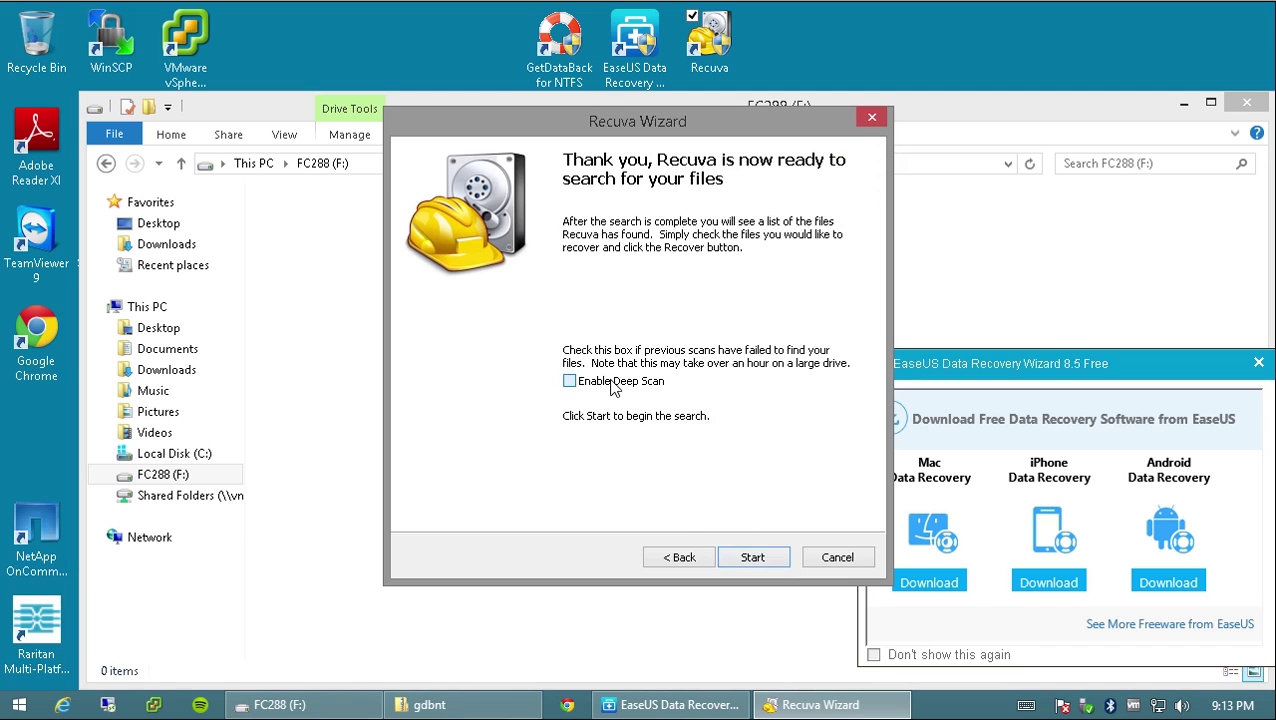
{"action": "left_click", "coordinate": [752, 557]}
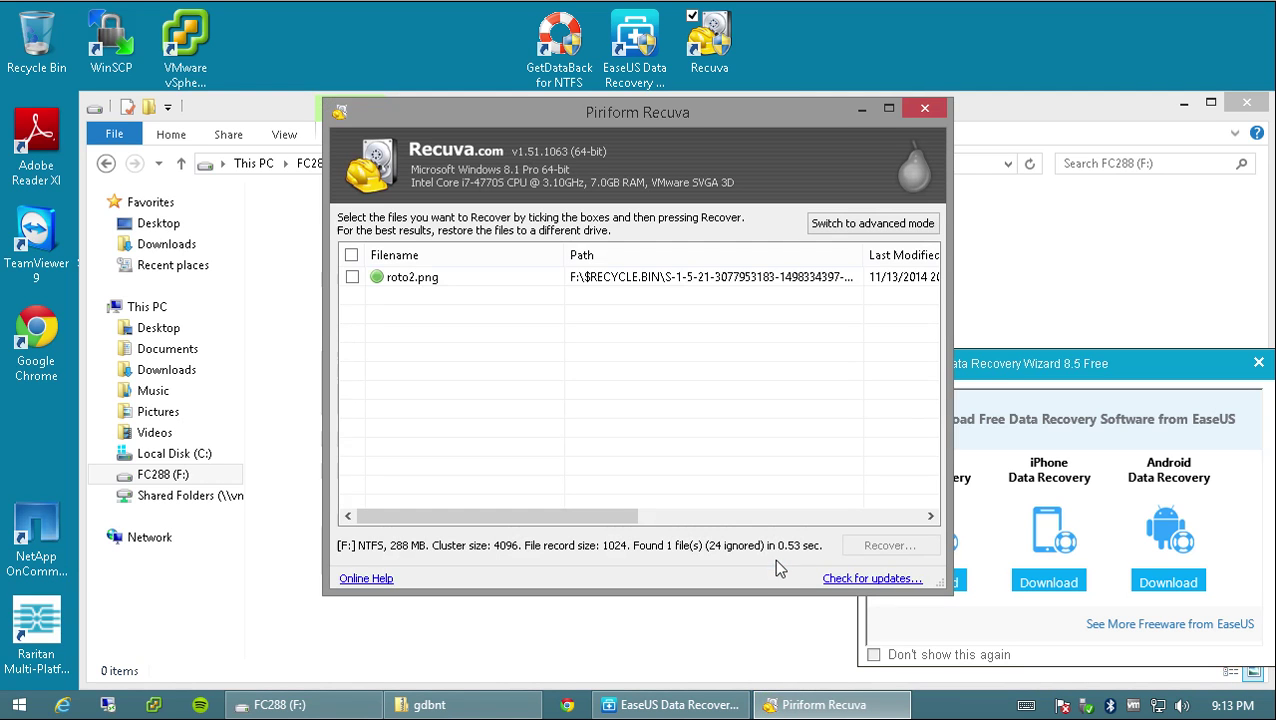
Recover roto2.png with Recuva to FC288 (F:), accepting the restore to the same drive
{"action": "left_click", "coordinate": [351, 256]}
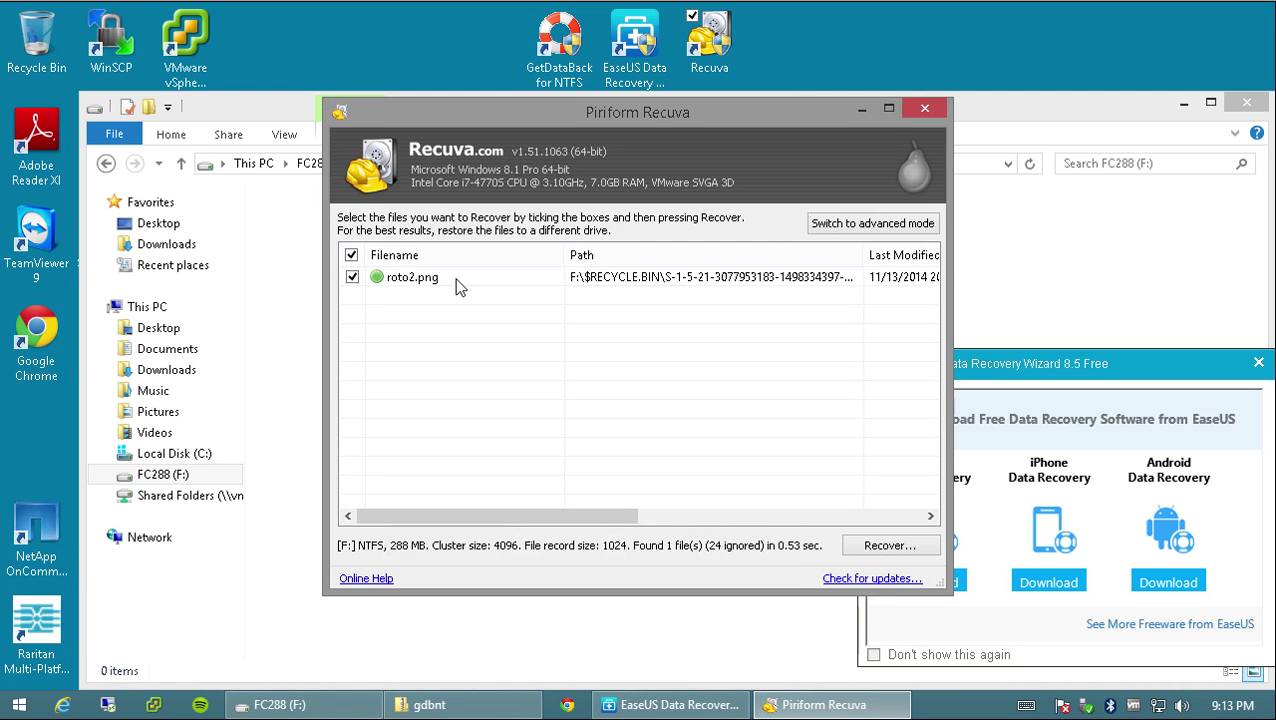
{"action": "left_click", "coordinate": [876, 546]}
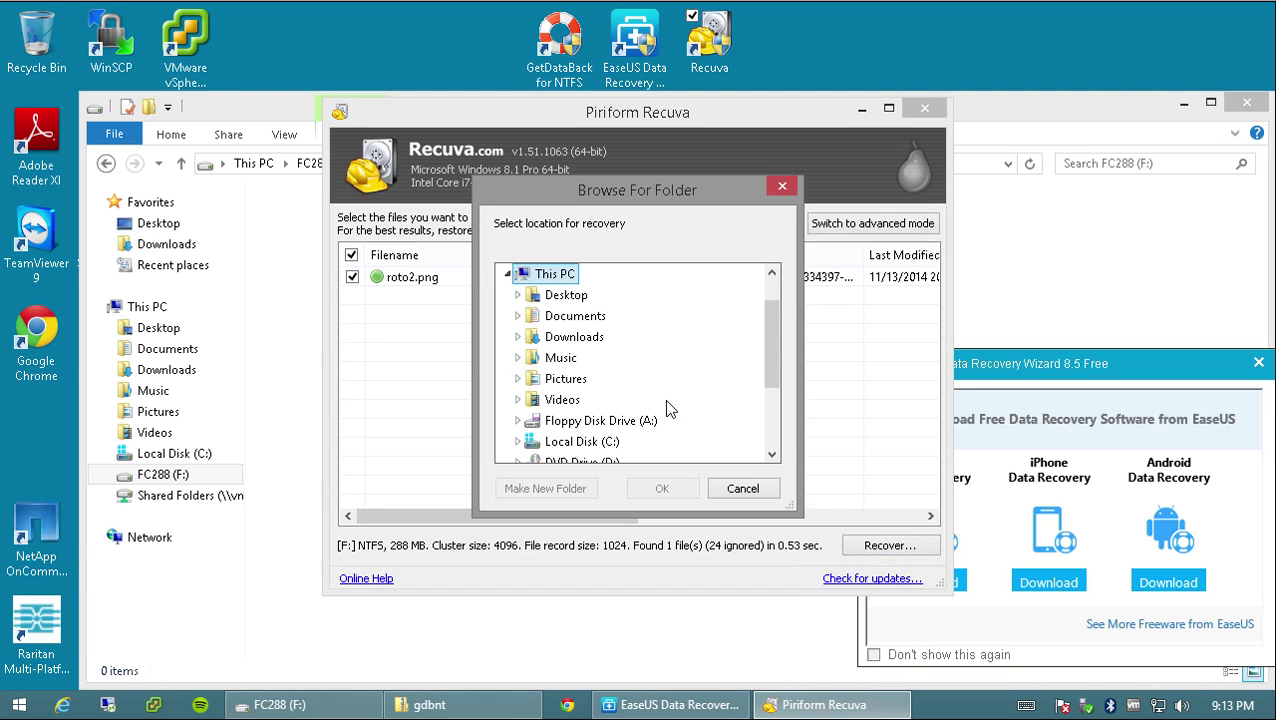
{"action": "left_click", "coordinate": [770, 410]}
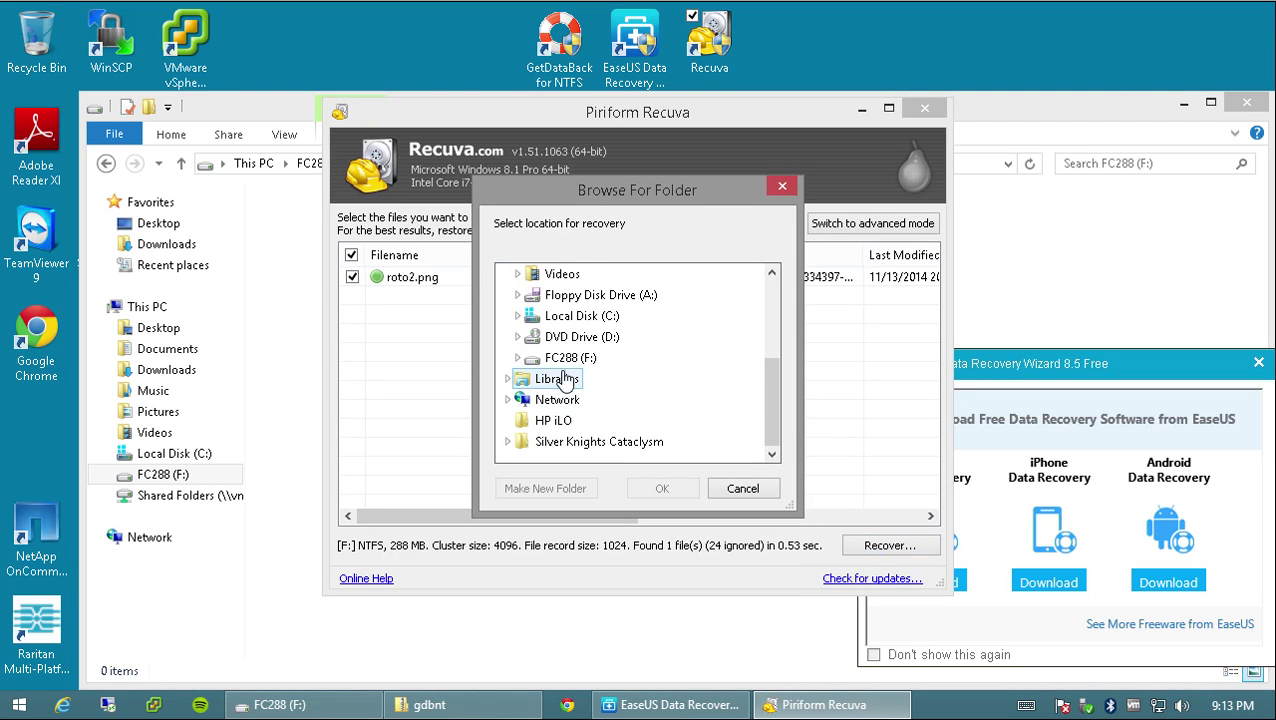
{"action": "left_click", "coordinate": [566, 357]}
{"action": "left_click", "coordinate": [662, 488]}
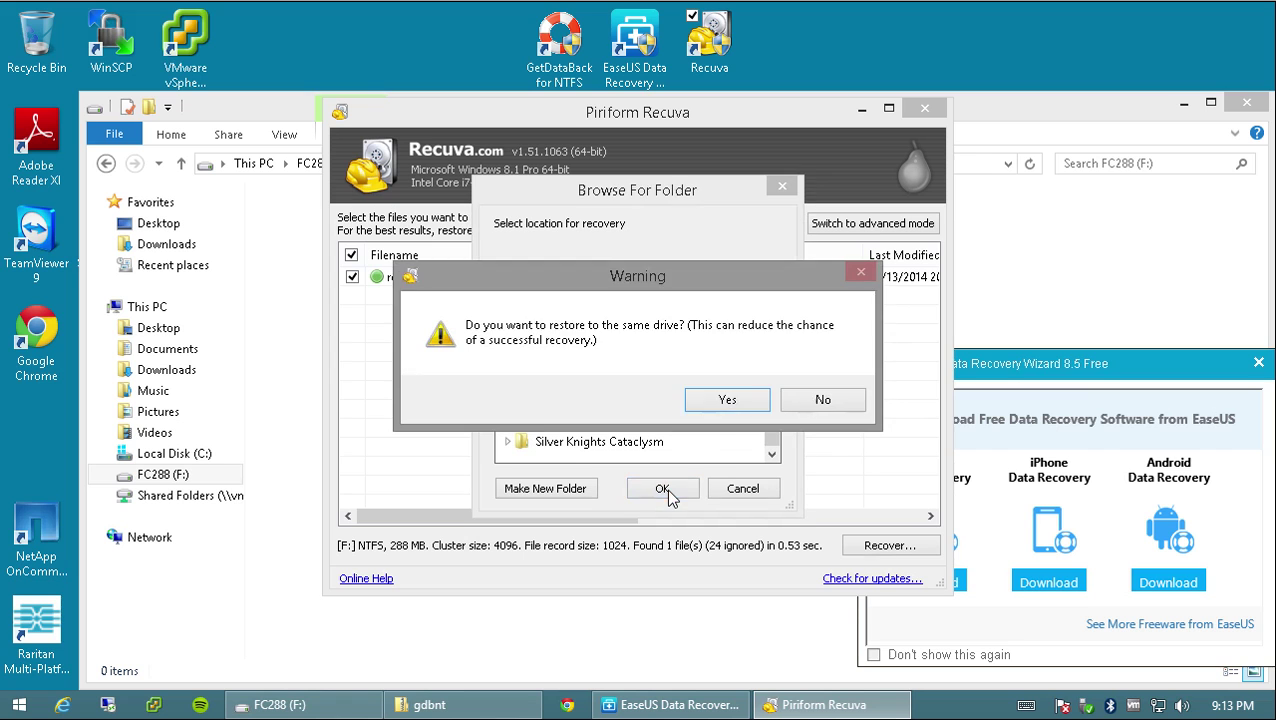
{"action": "left_click", "coordinate": [727, 400]}
{"action": "left_click", "coordinate": [728, 426]}
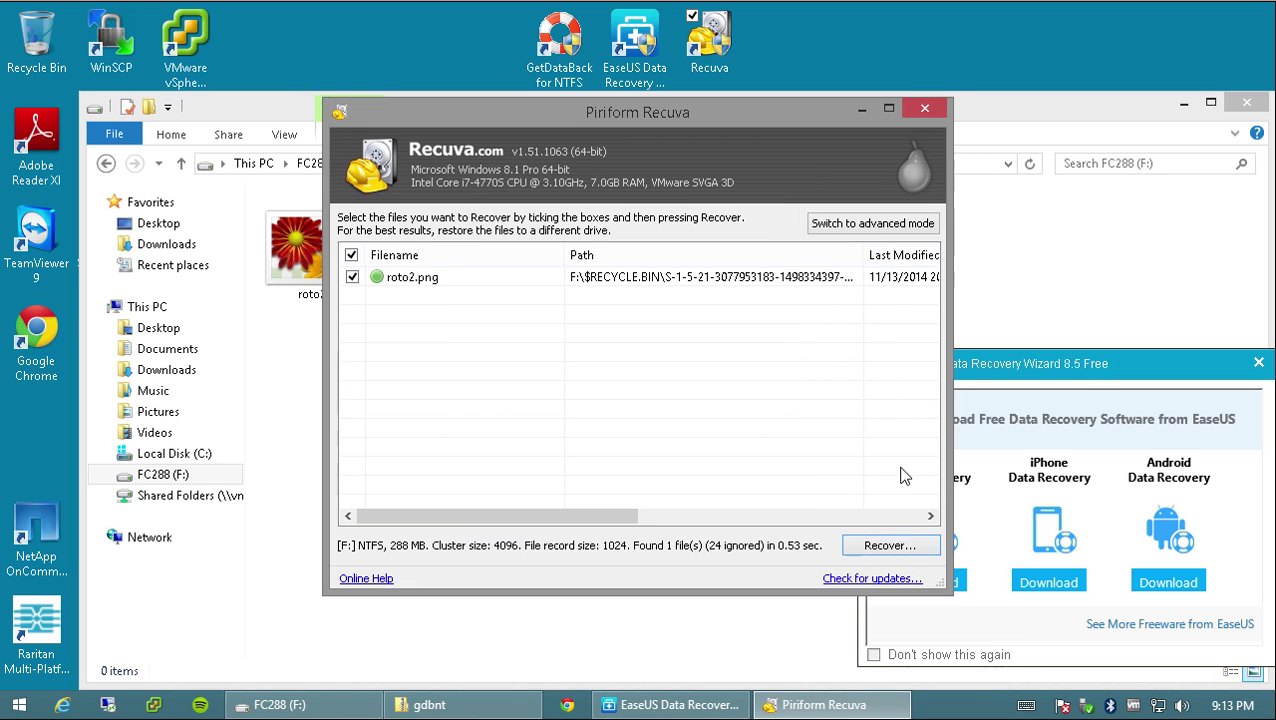
Close Recuva, view the recovered roto2 image from FC288 (F:) and close the photo viewer
{"action": "key", "text": "alt+F4"}
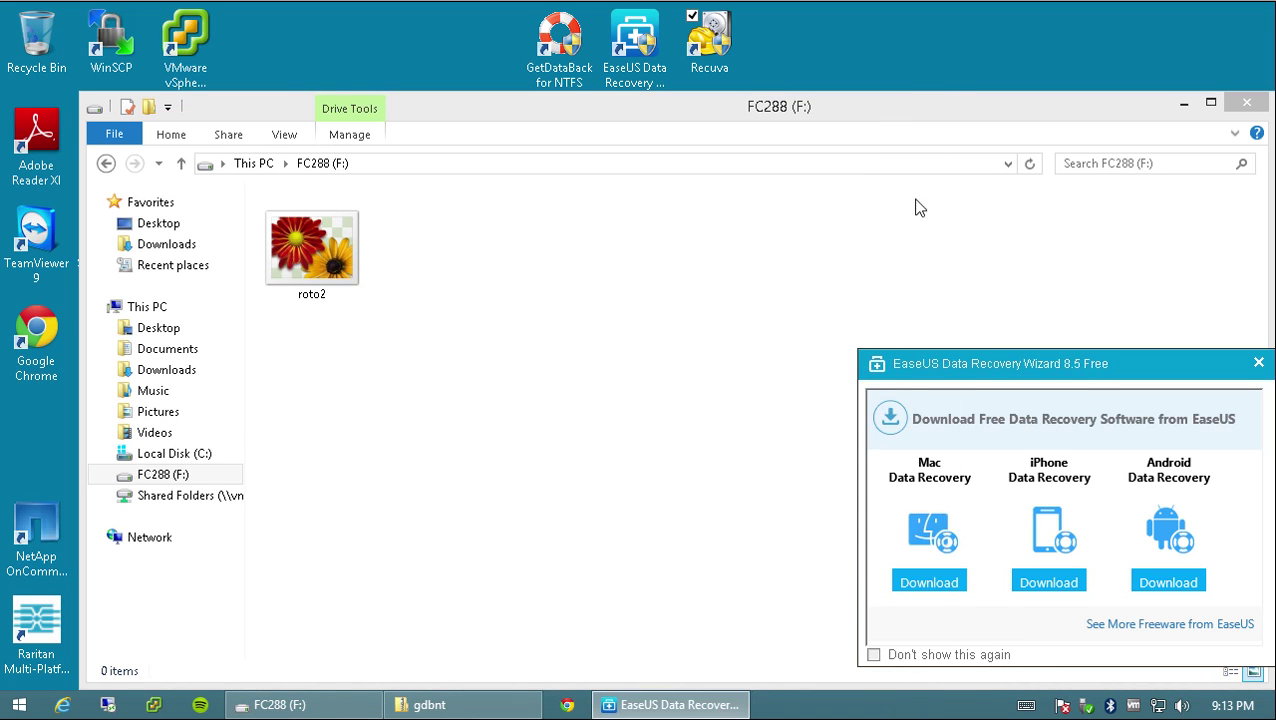
{"action": "double_click", "coordinate": [343, 245]}
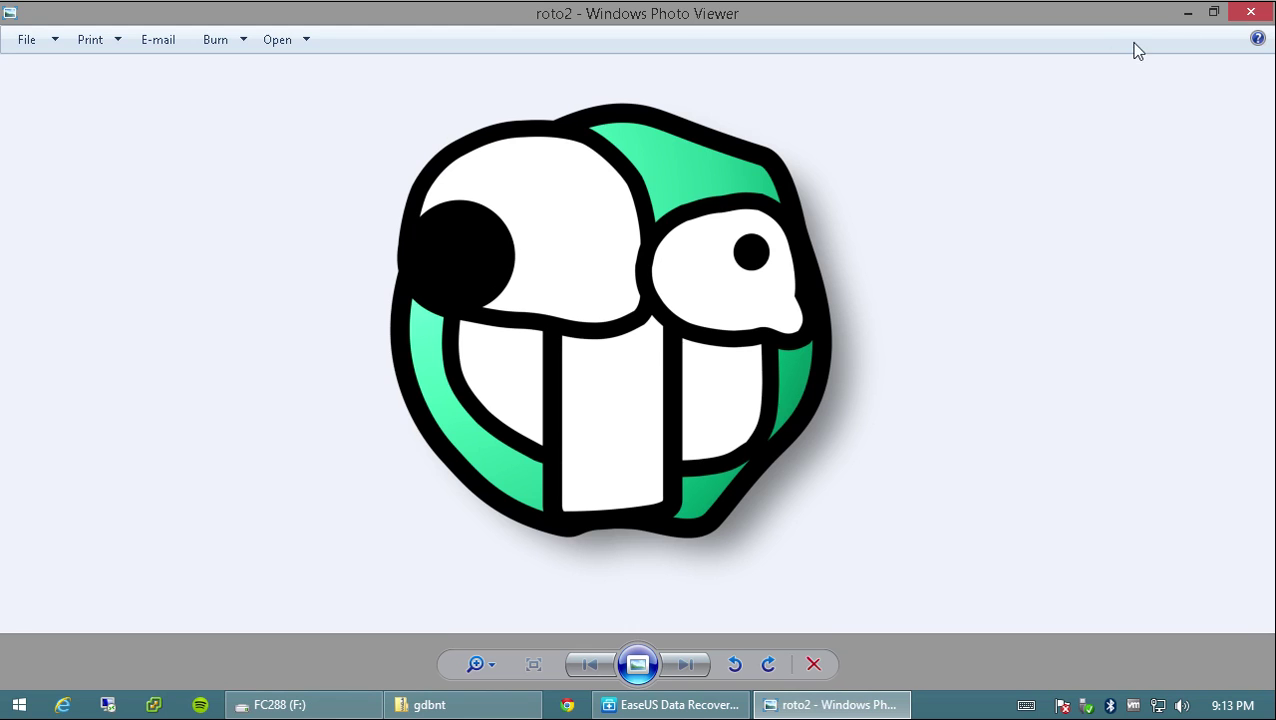
{"action": "left_click", "coordinate": [1250, 11]}
Switch to EaseUS Data Recovery Wizard and close it without saving the scan status
{"action": "left_click", "coordinate": [670, 704]}
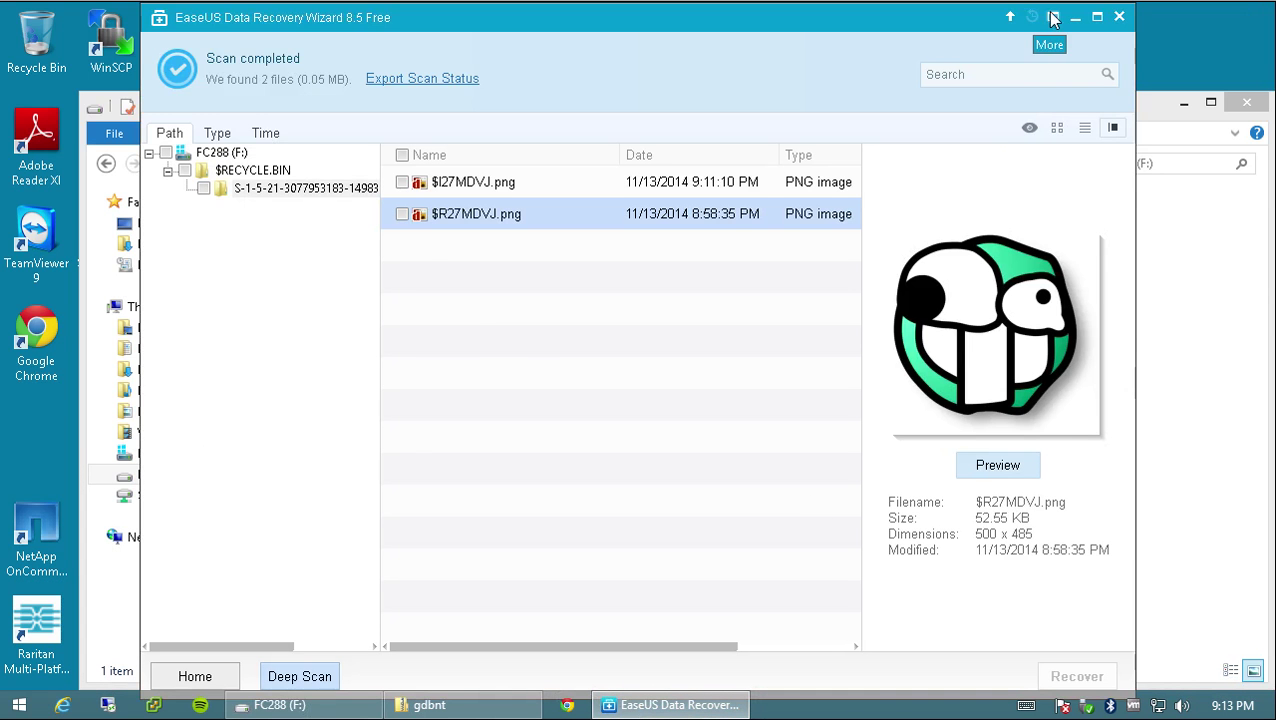
{"action": "left_click", "coordinate": [1119, 17]}
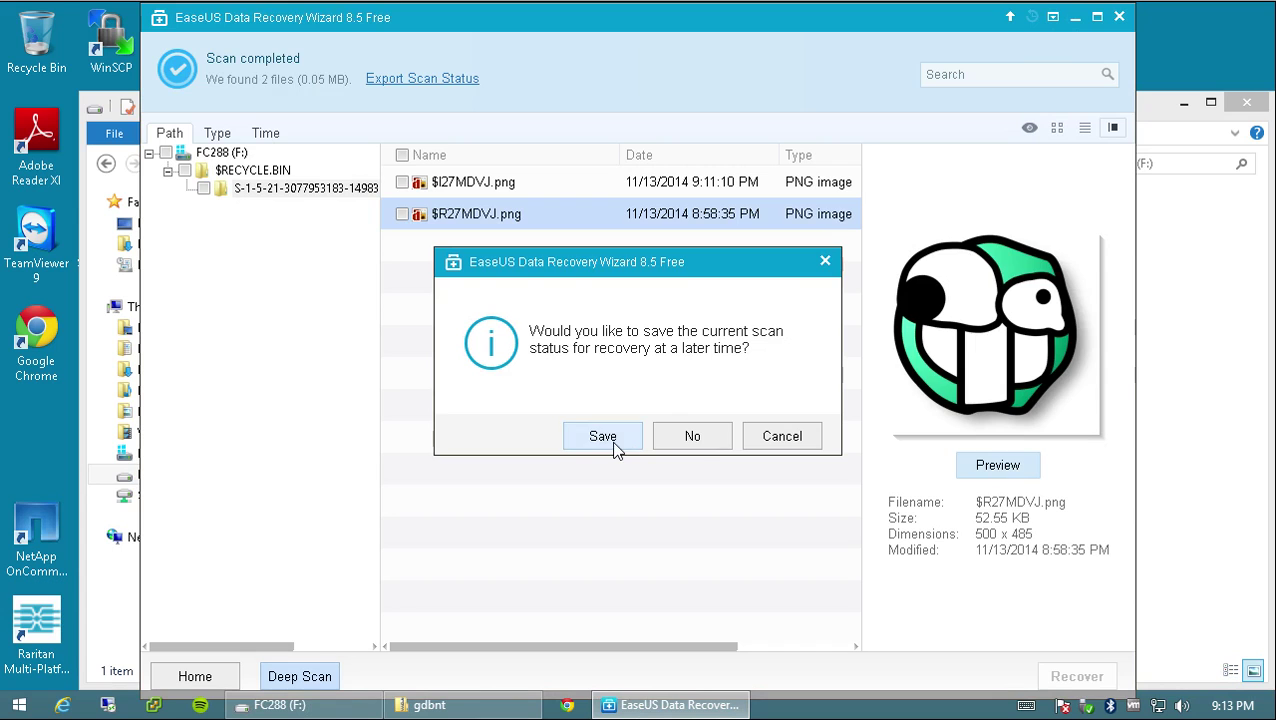
{"action": "left_click", "coordinate": [714, 436]}
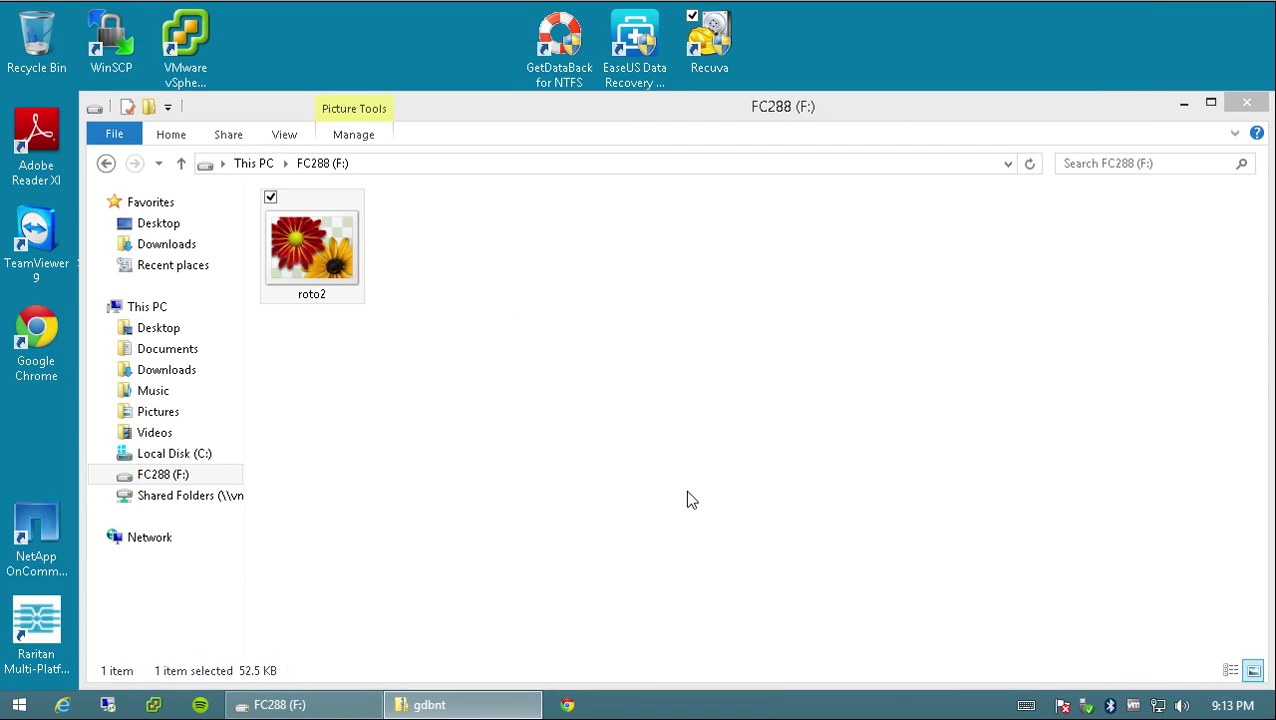
Format FC288 (F:) with the volume label FC288-fullformat and Quick Format disabled, accepting the data-loss and drive-in-use warnings
{"action": "right_click", "coordinate": [168, 481]}
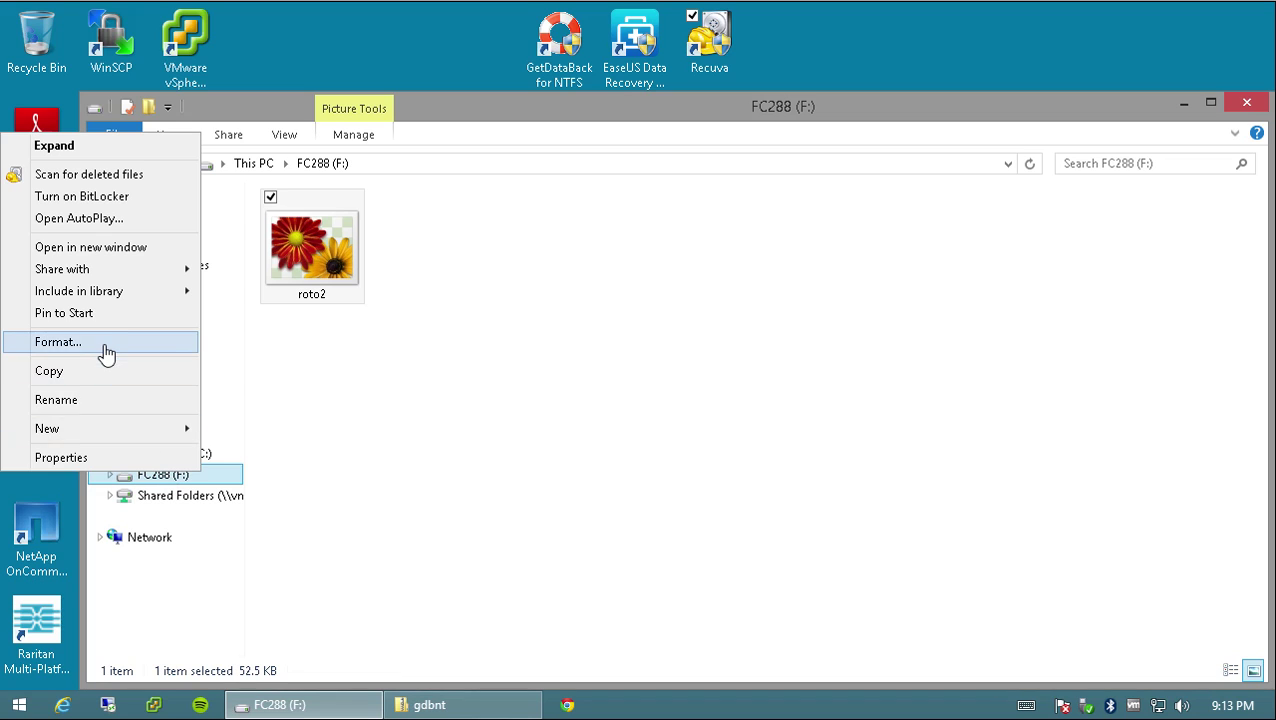
{"action": "left_click", "coordinate": [58, 342]}
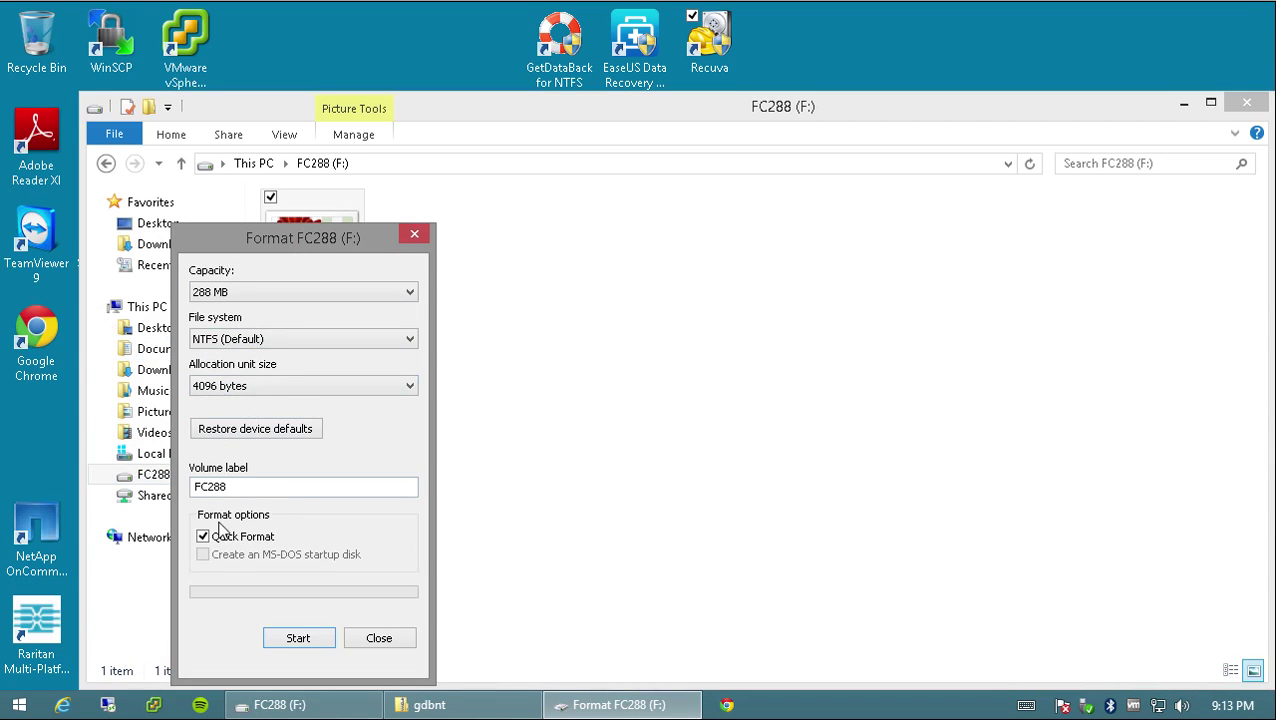
{"action": "left_click", "coordinate": [261, 486]}
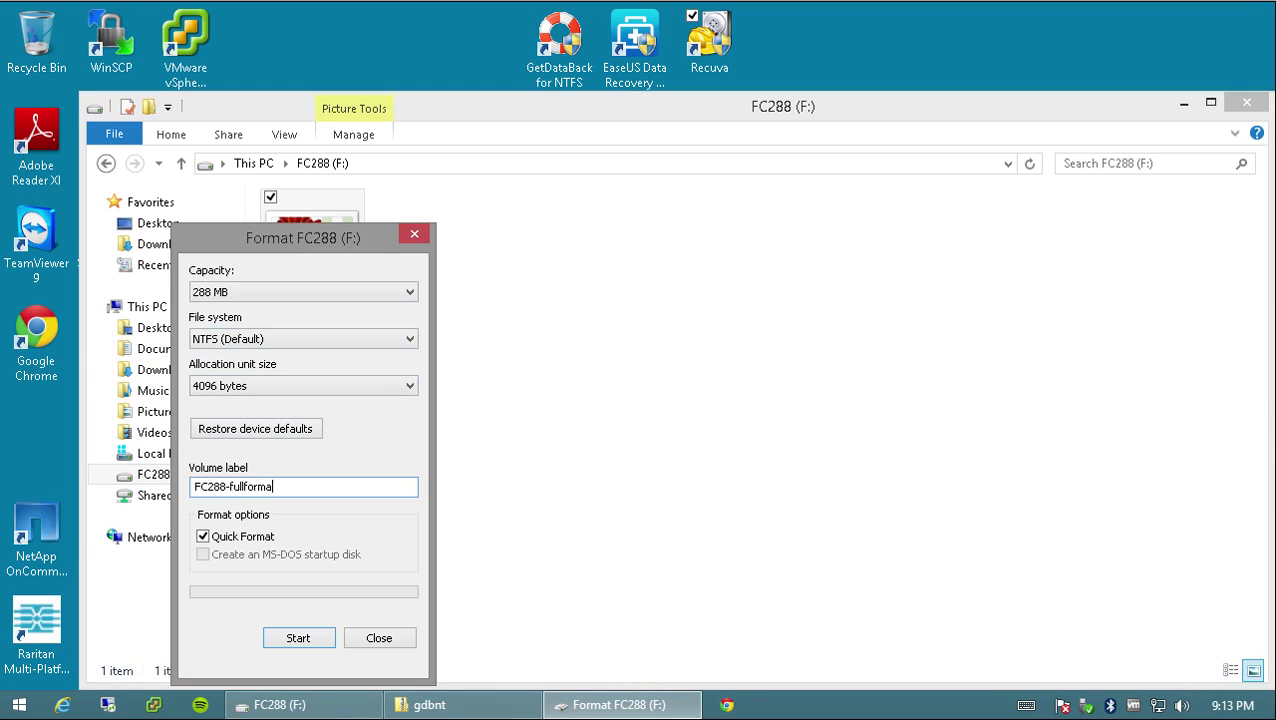
{"action": "left_click", "coordinate": [203, 536]}
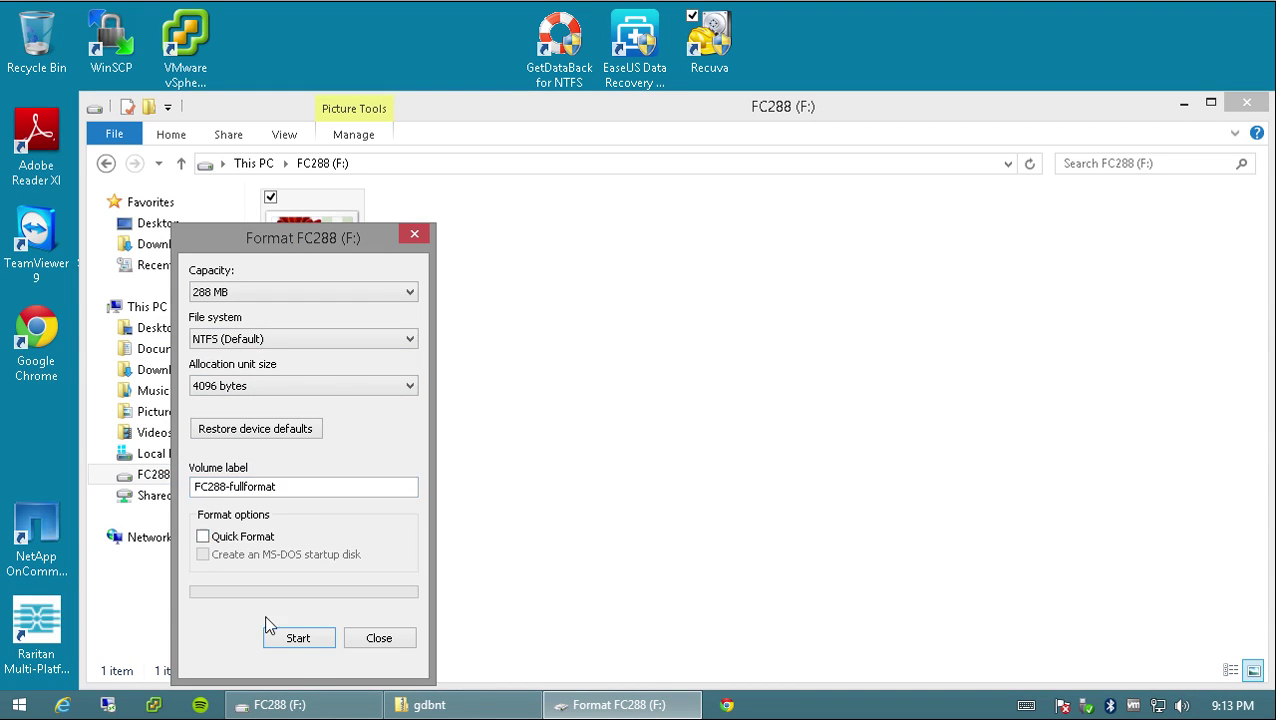
{"action": "left_click", "coordinate": [298, 638]}
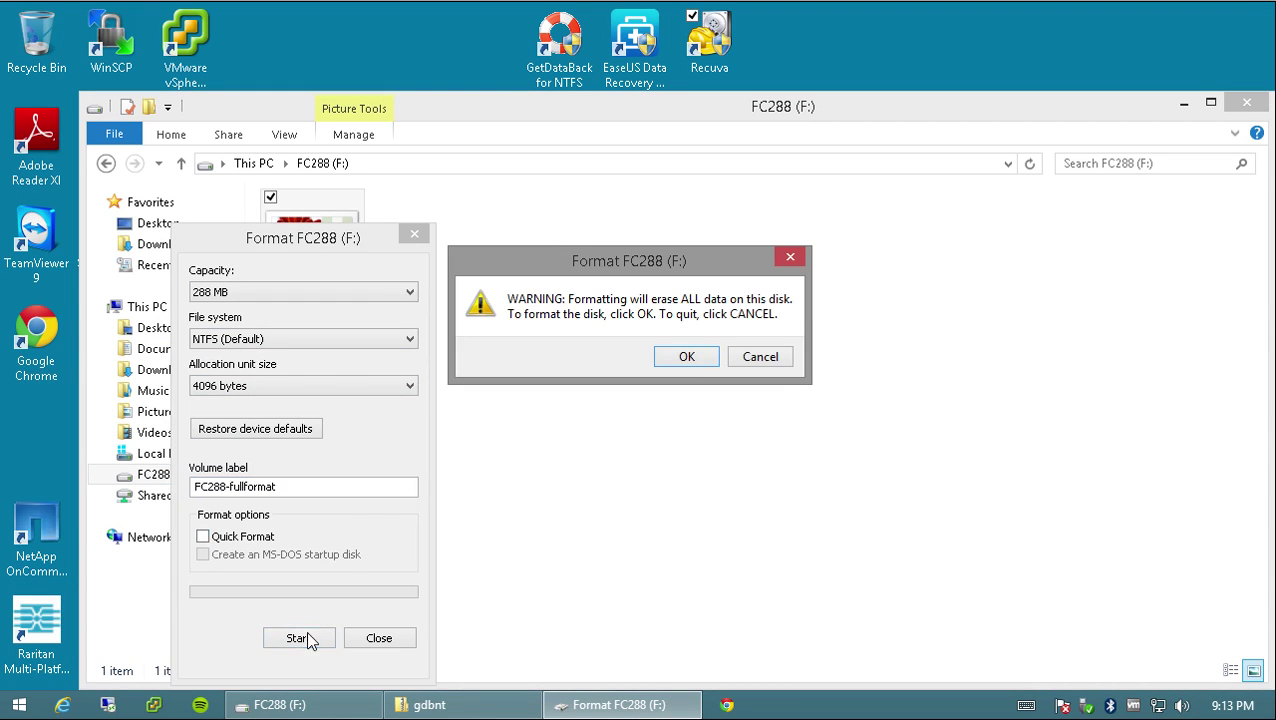
{"action": "left_click", "coordinate": [687, 356]}
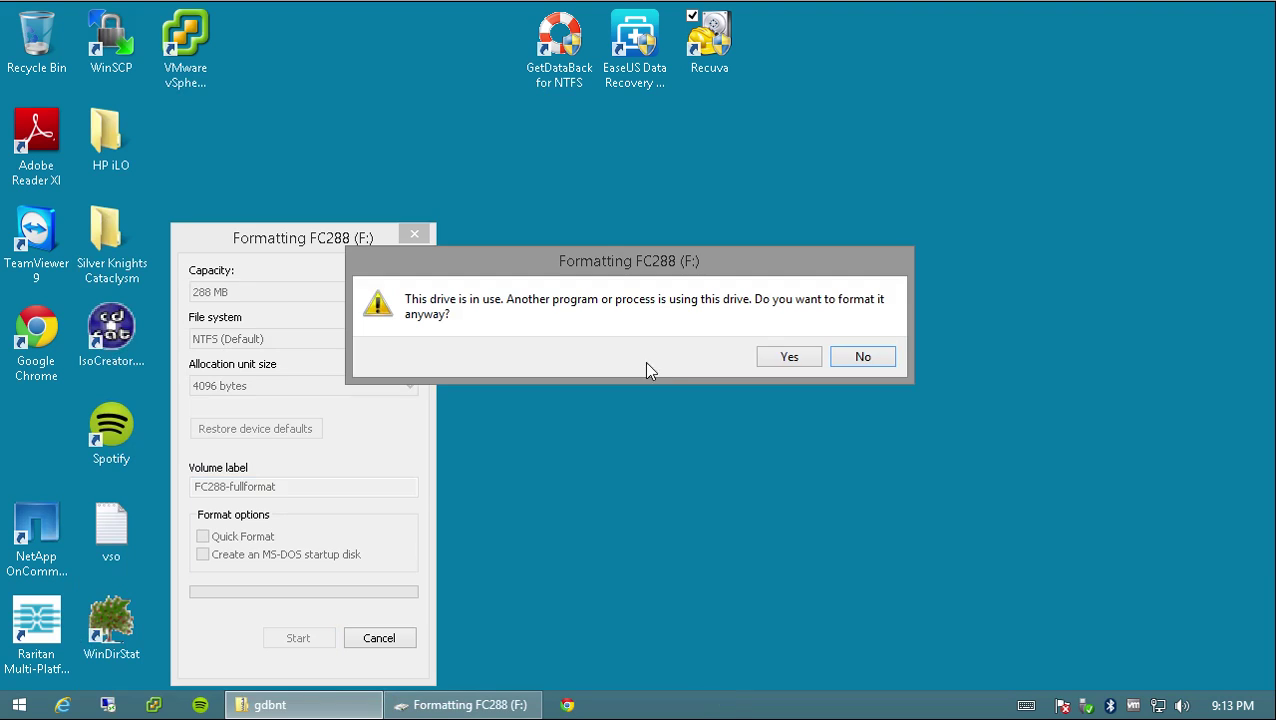
{"action": "left_click", "coordinate": [786, 358]}
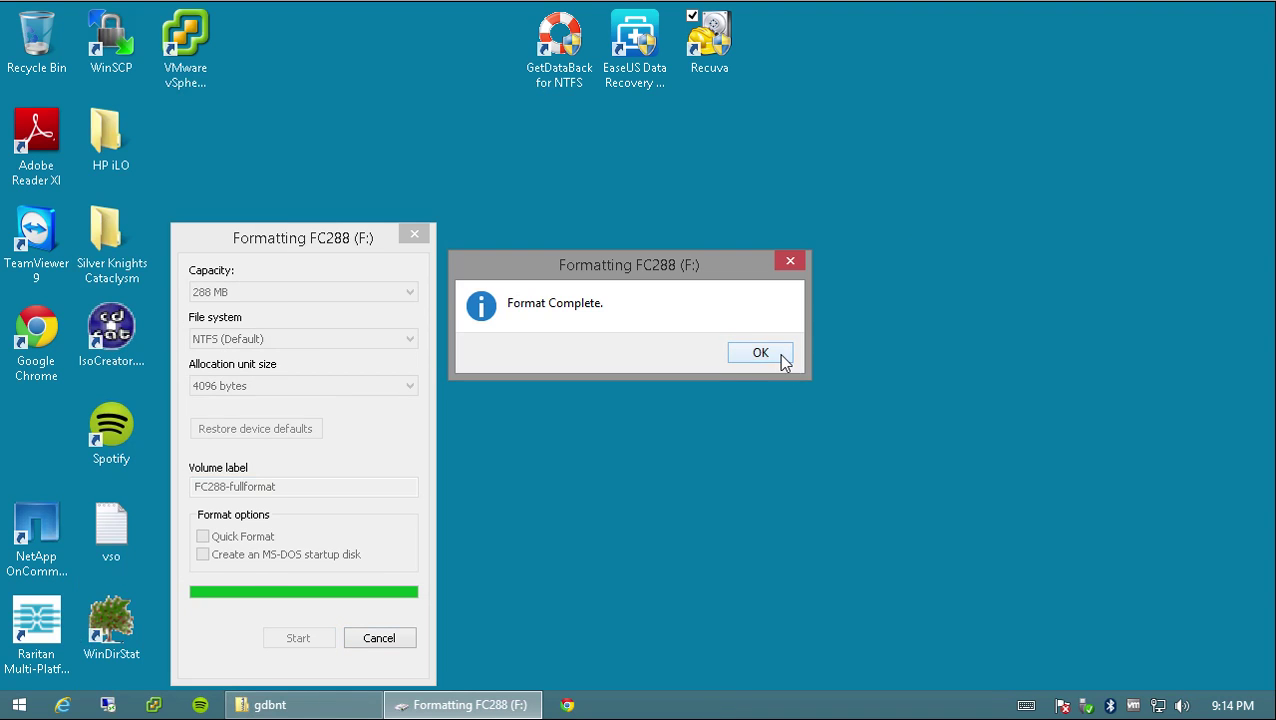
Dismiss the format dialogs and open the FC288-fullformat (F:) drive in File Explorer
{"action": "left_click", "coordinate": [760, 353]}
{"action": "left_click", "coordinate": [380, 639]}
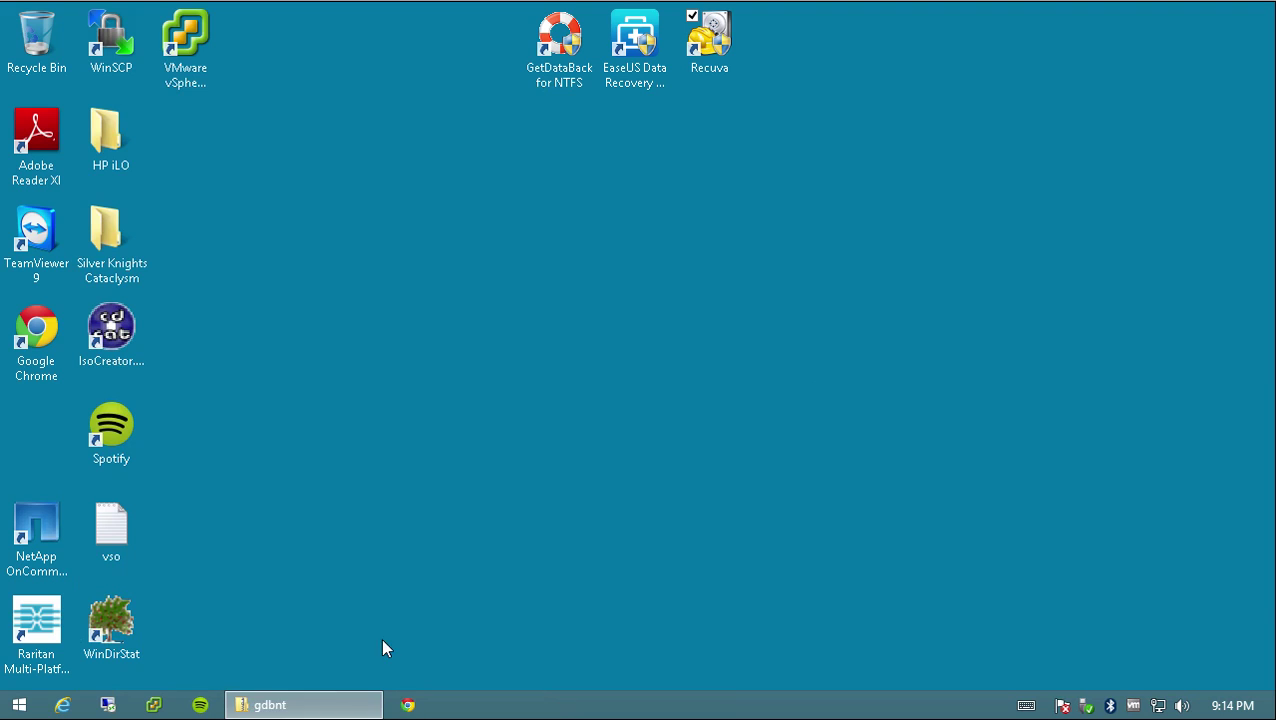
{"action": "key", "text": "super+e"}
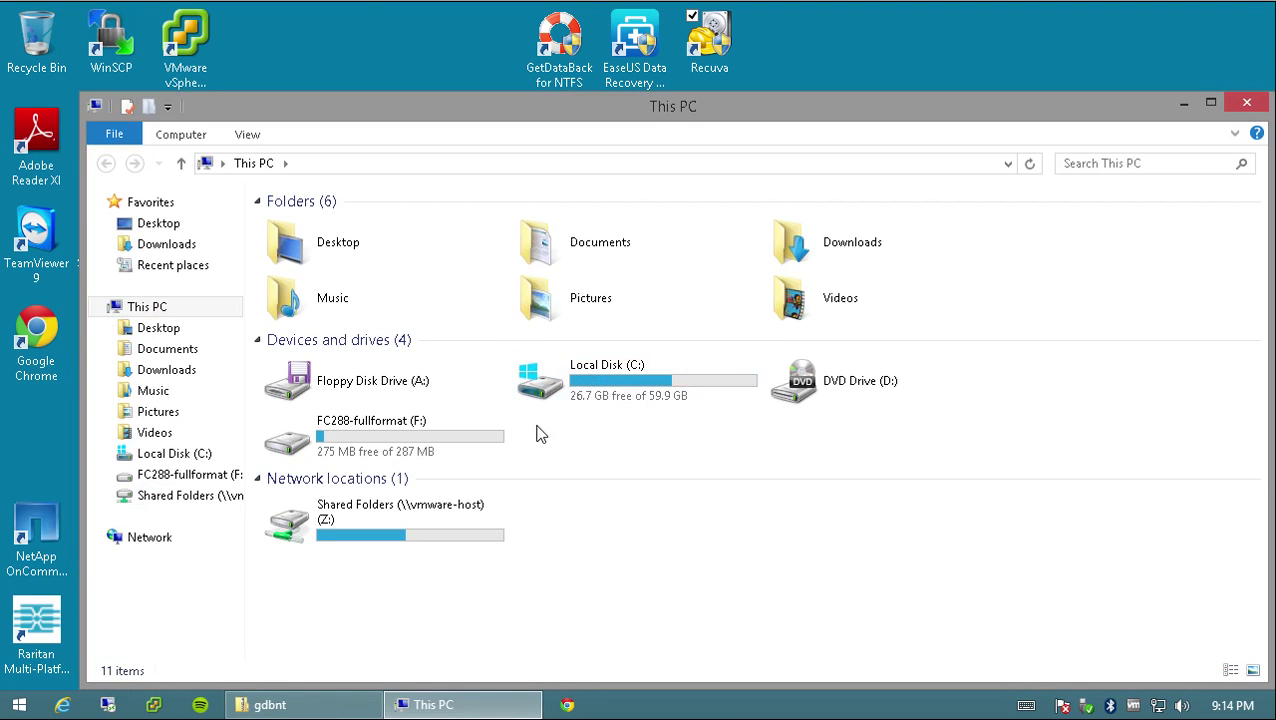
{"action": "double_click", "coordinate": [426, 430]}
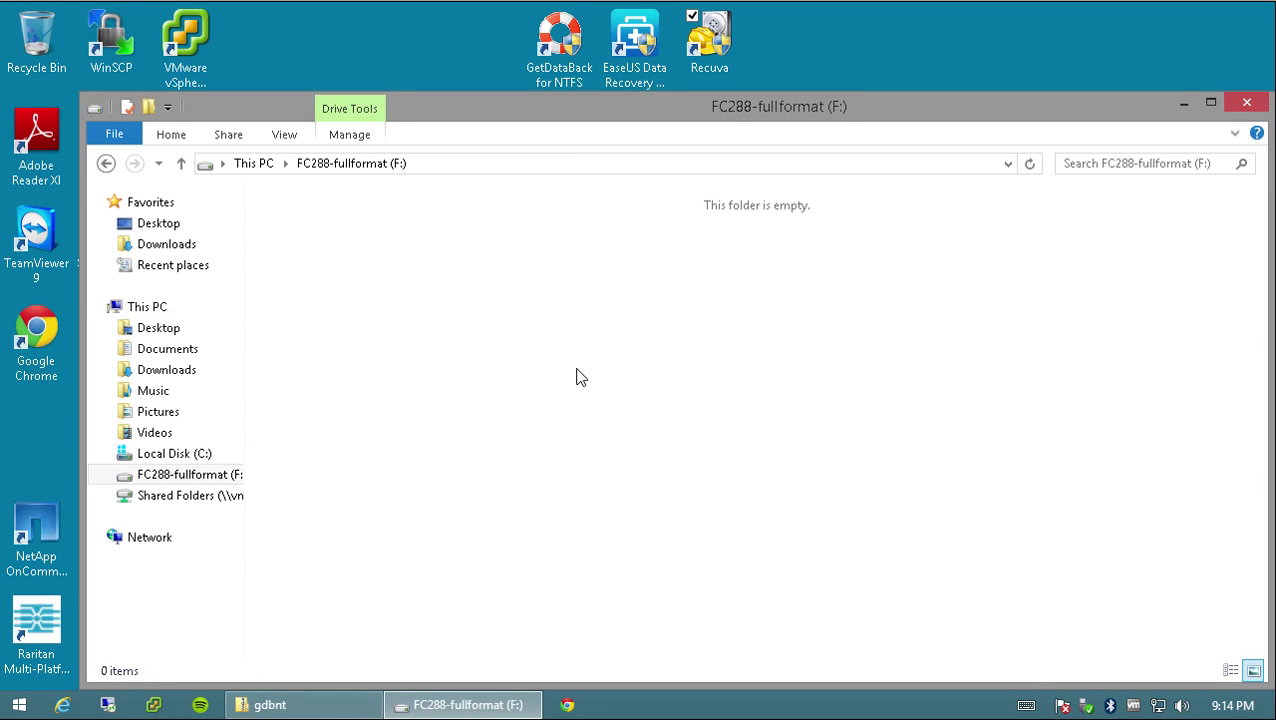
Launch GetDataBack for NTFS with administrator approval and choose the systematic file system damage scenario
{"action": "left_click", "coordinate": [548, 57]}
{"action": "double_click", "coordinate": [548, 57]}
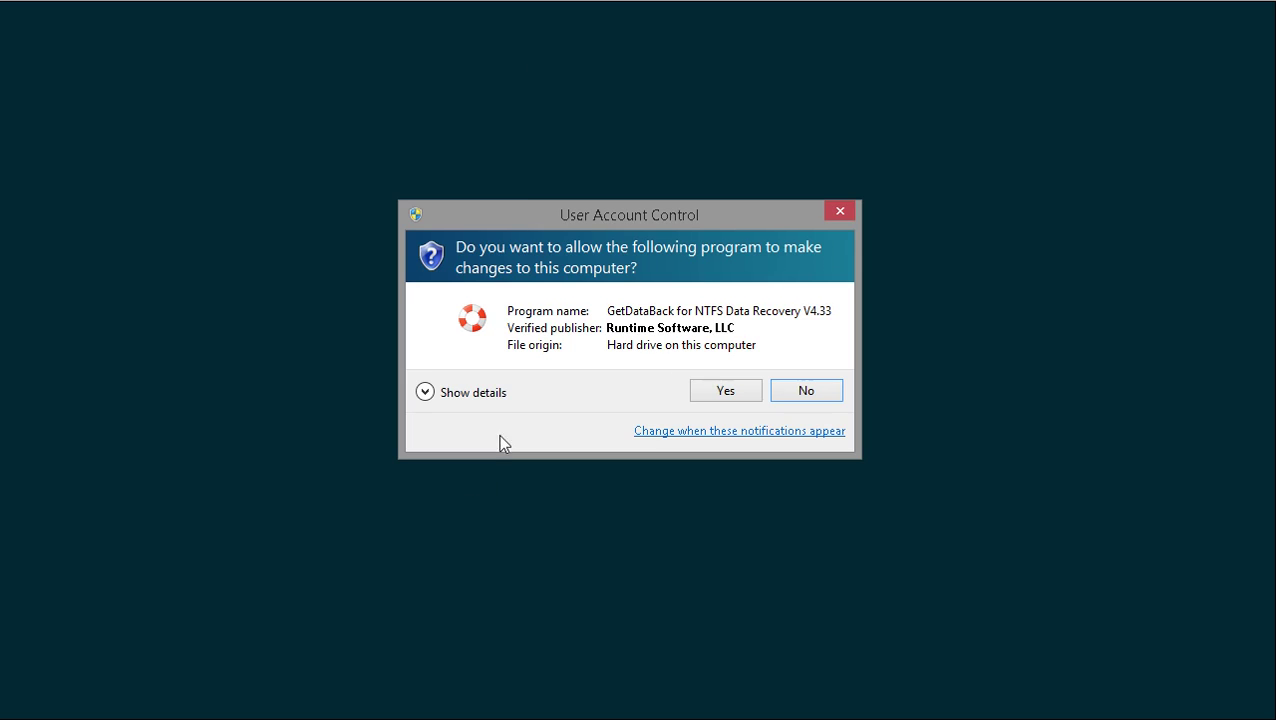
{"action": "left_click", "coordinate": [716, 399]}
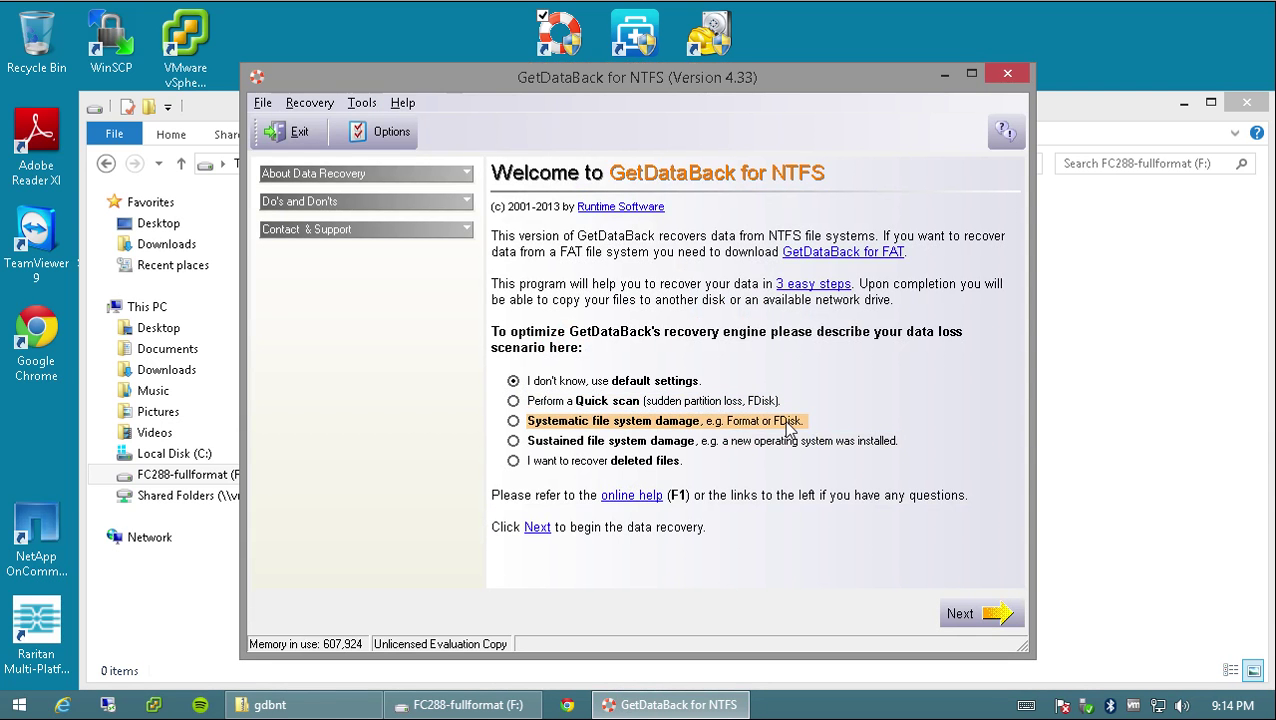
{"action": "mouse_move", "coordinate": [781, 428]}
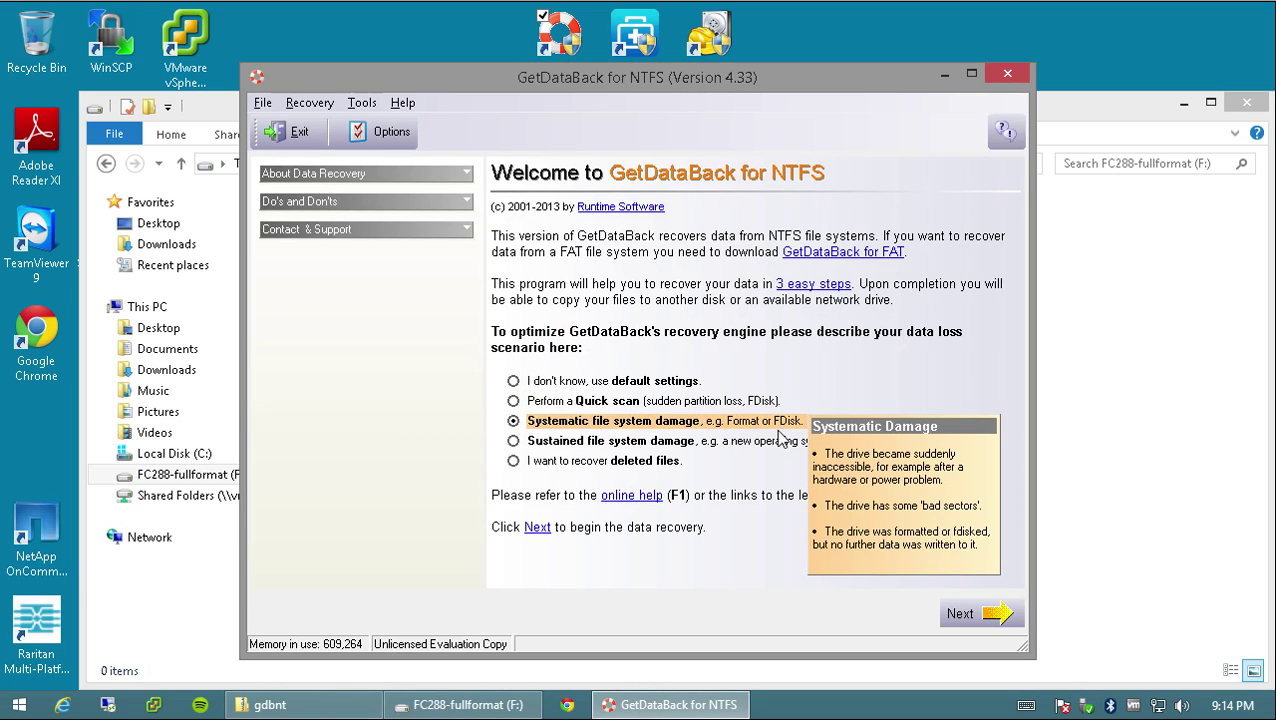
{"action": "left_click", "coordinate": [972, 616]}
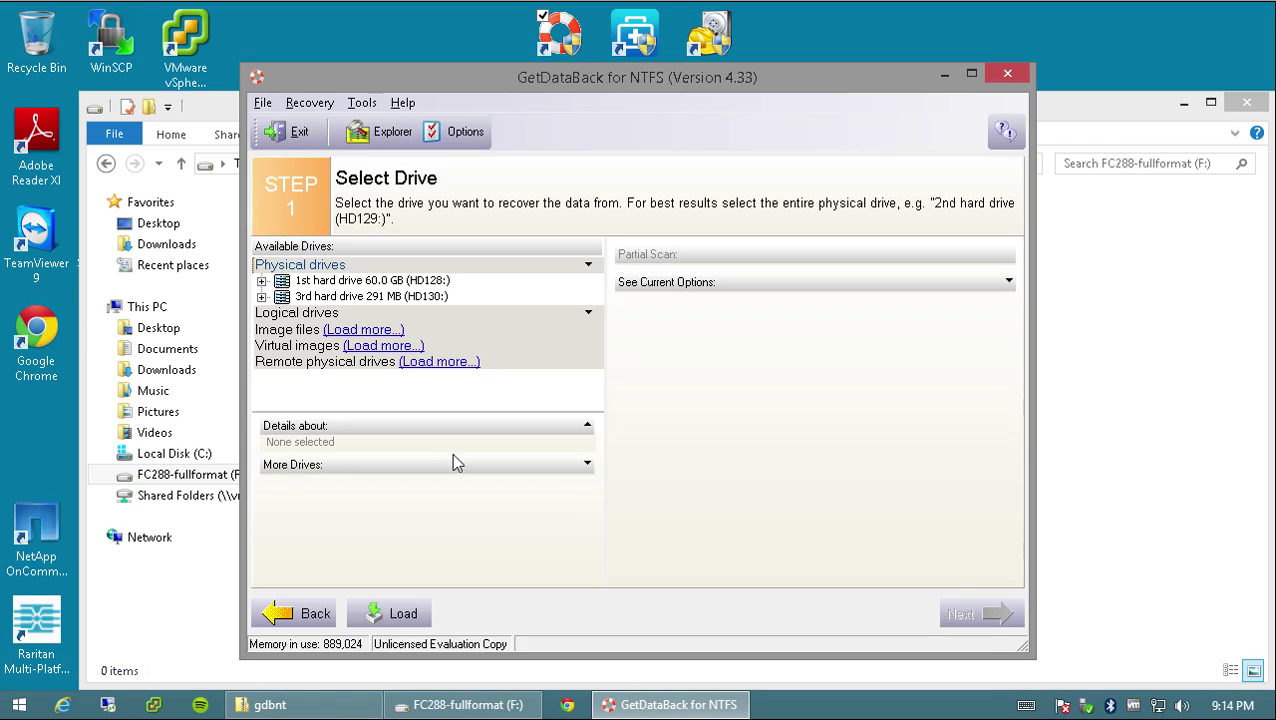
Scan the 3rd hard drive (HD130:) and open the recovery tree for the NTFS file system at sector 128
{"action": "left_click", "coordinate": [334, 298]}
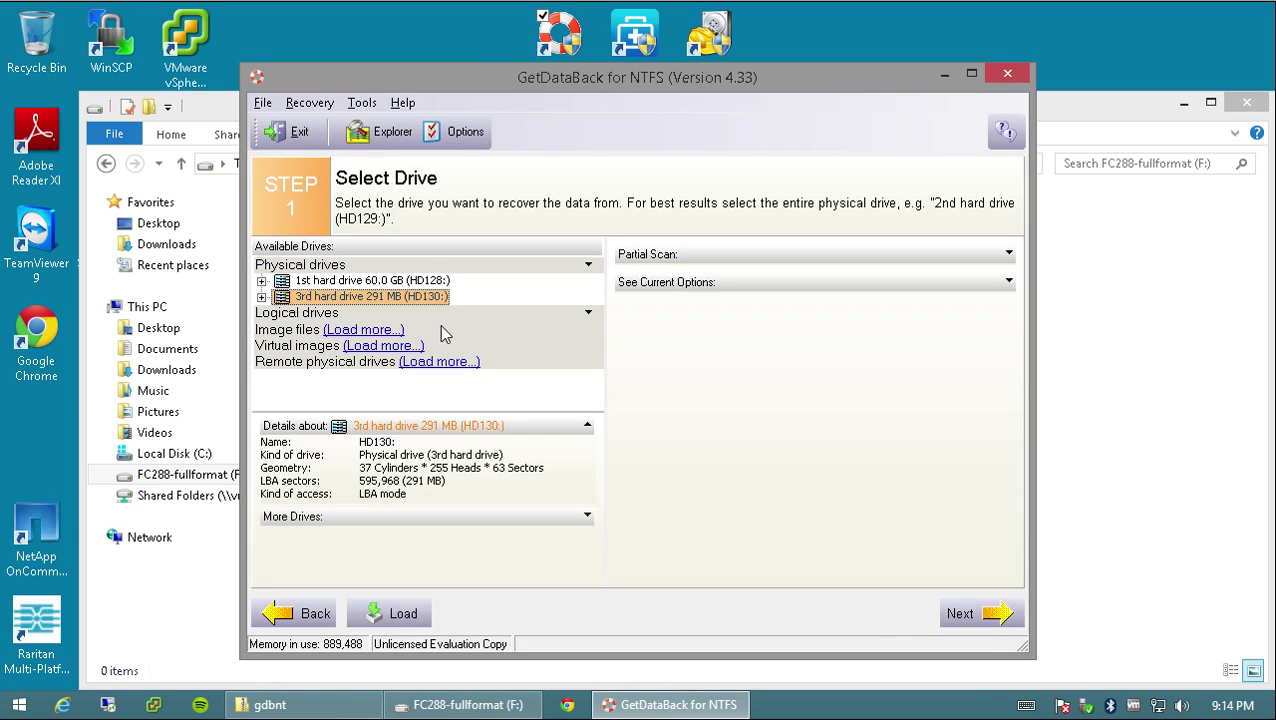
{"action": "left_click", "coordinate": [962, 614]}
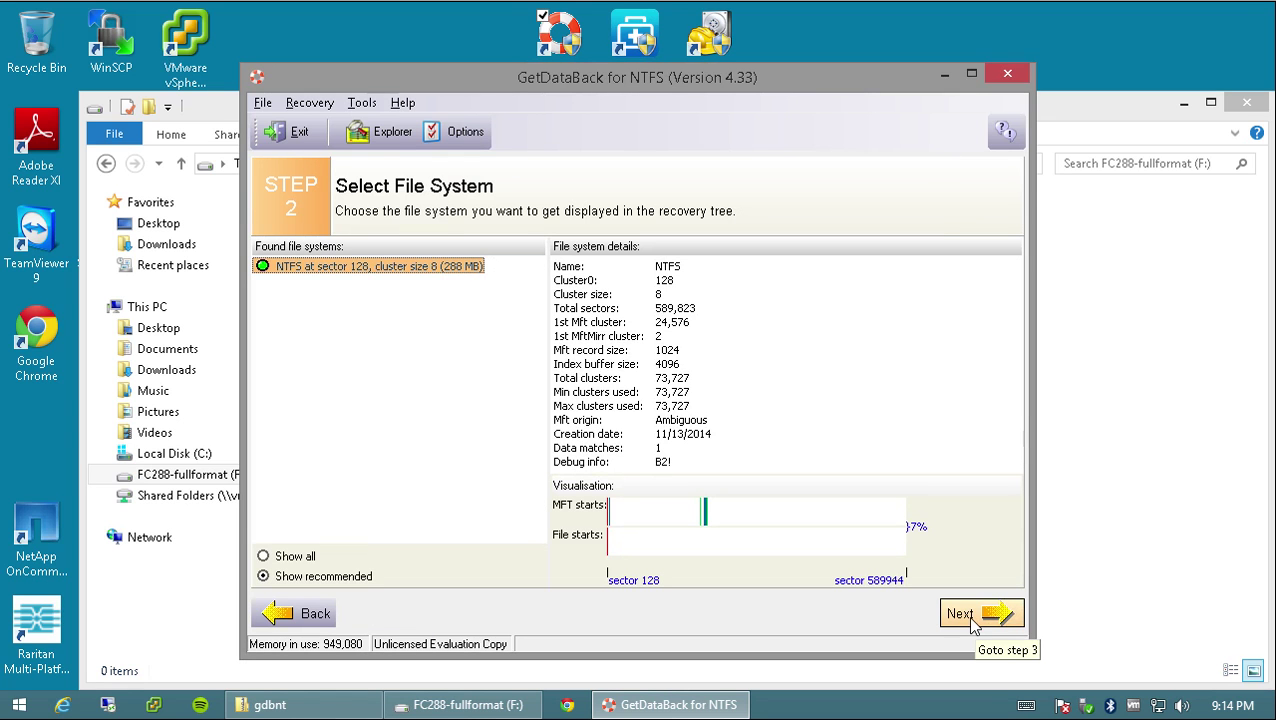
{"action": "left_click", "coordinate": [960, 614]}
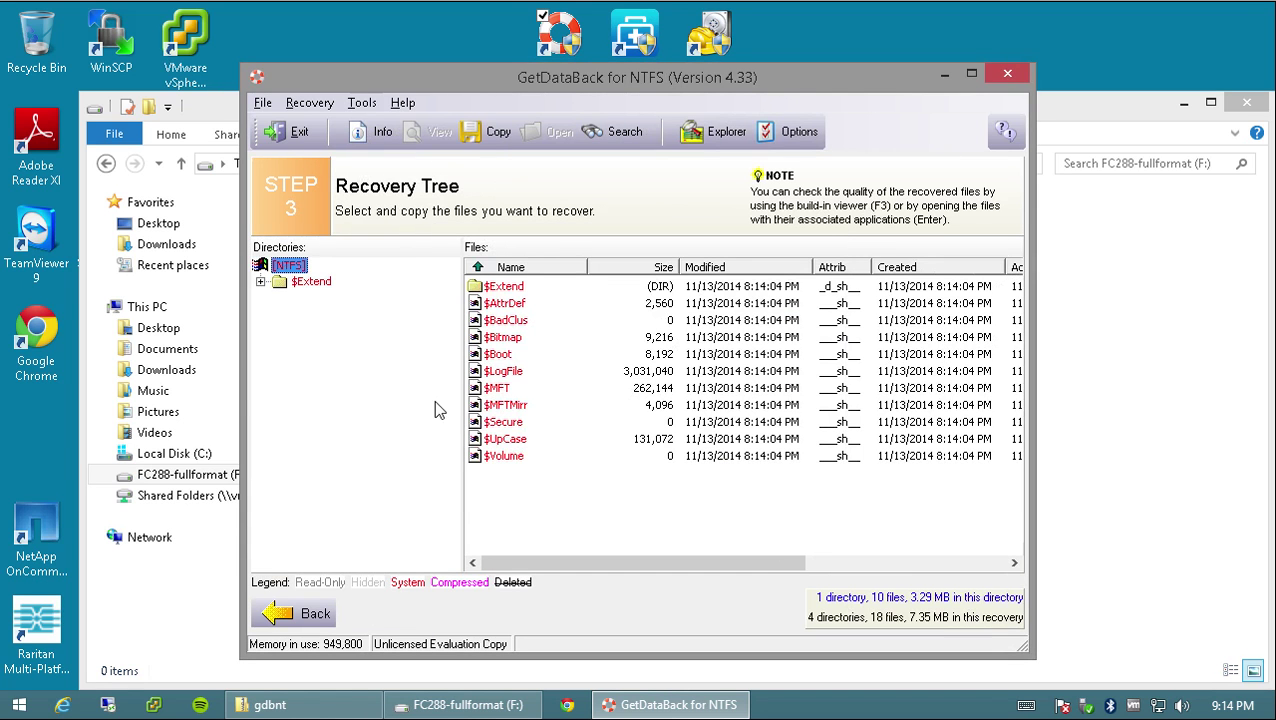
Examine the $Extend, $RmMetadata, $TxfLog and $Txf folders and the NTFS root for recoverable files, and close GetDataBack
{"action": "left_click", "coordinate": [260, 282]}
{"action": "left_click", "coordinate": [305, 283]}
{"action": "left_click", "coordinate": [306, 299]}
{"action": "left_click", "coordinate": [280, 298]}
{"action": "left_click", "coordinate": [345, 313]}
{"action": "left_click", "coordinate": [340, 332]}
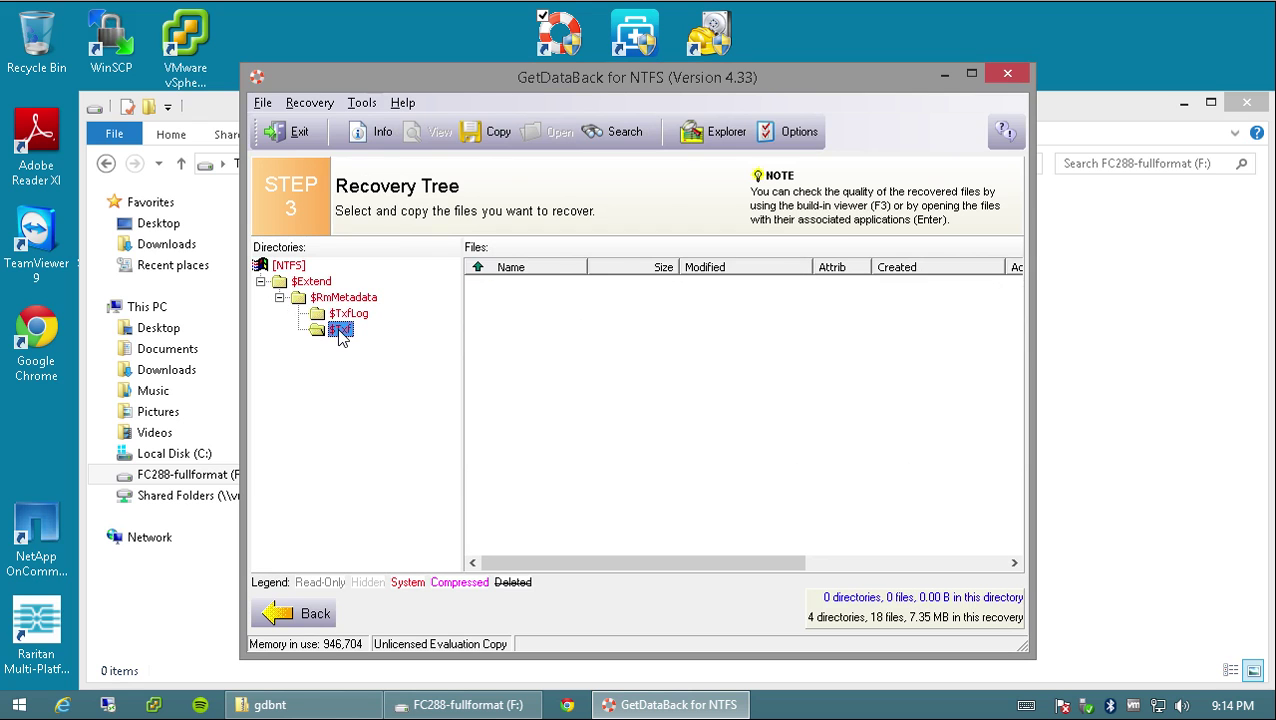
{"action": "left_click", "coordinate": [288, 265]}
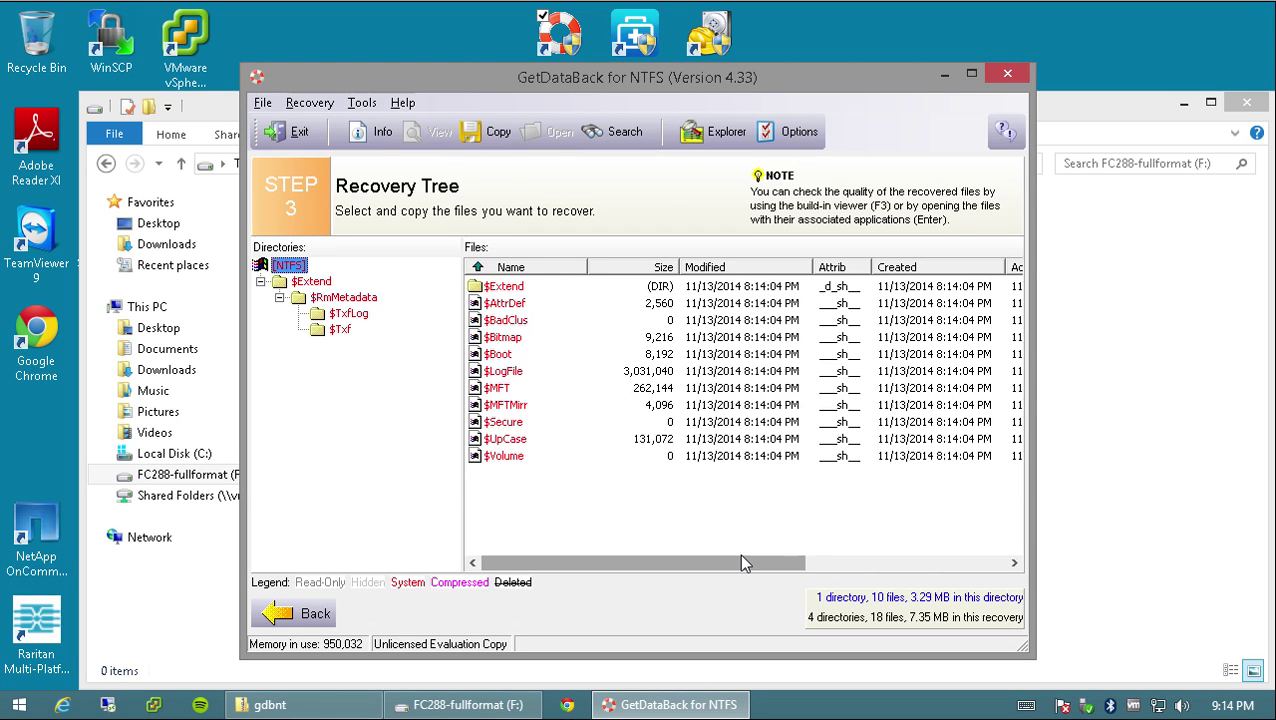
{"action": "left_click_drag", "start_coordinate": [741, 563], "coordinate": [620, 548]}
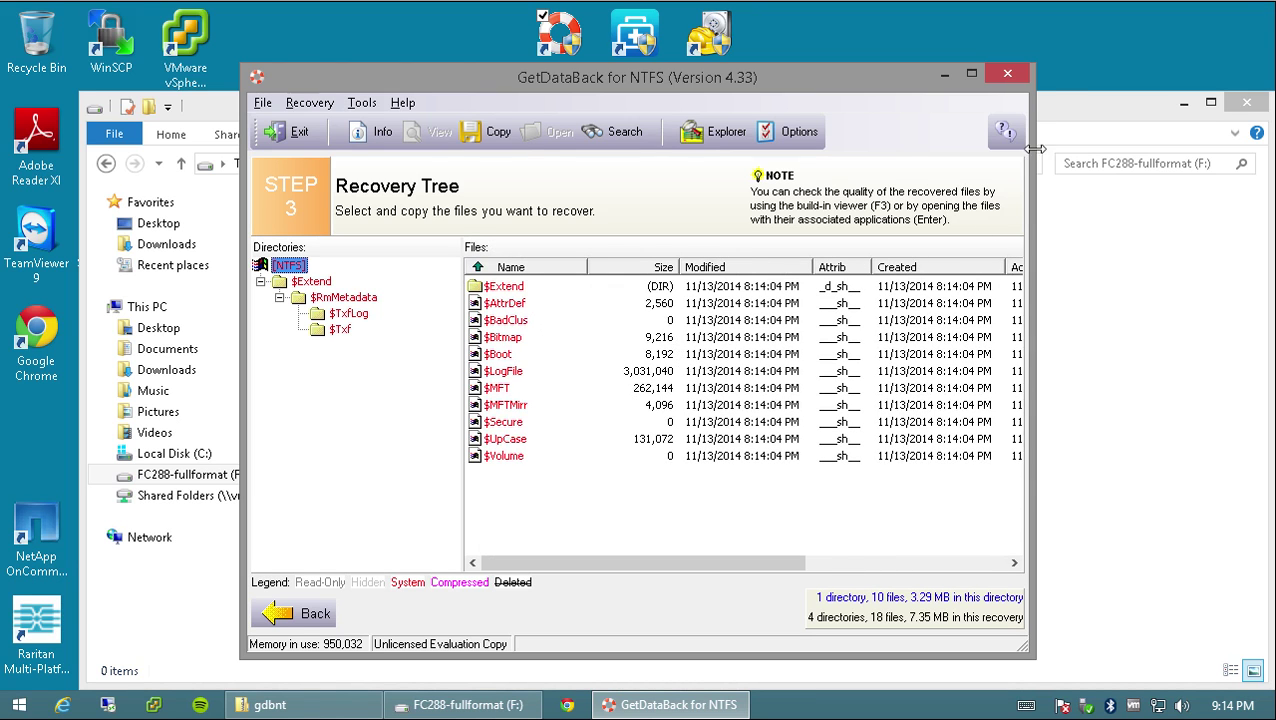
{"action": "left_click", "coordinate": [1007, 74]}
{"action": "left_click", "coordinate": [597, 393]}
Launch EaseUS Data Recovery Wizard with administrator approval and scan FC288-fullformat (F:) for all file types
{"action": "double_click", "coordinate": [634, 45]}
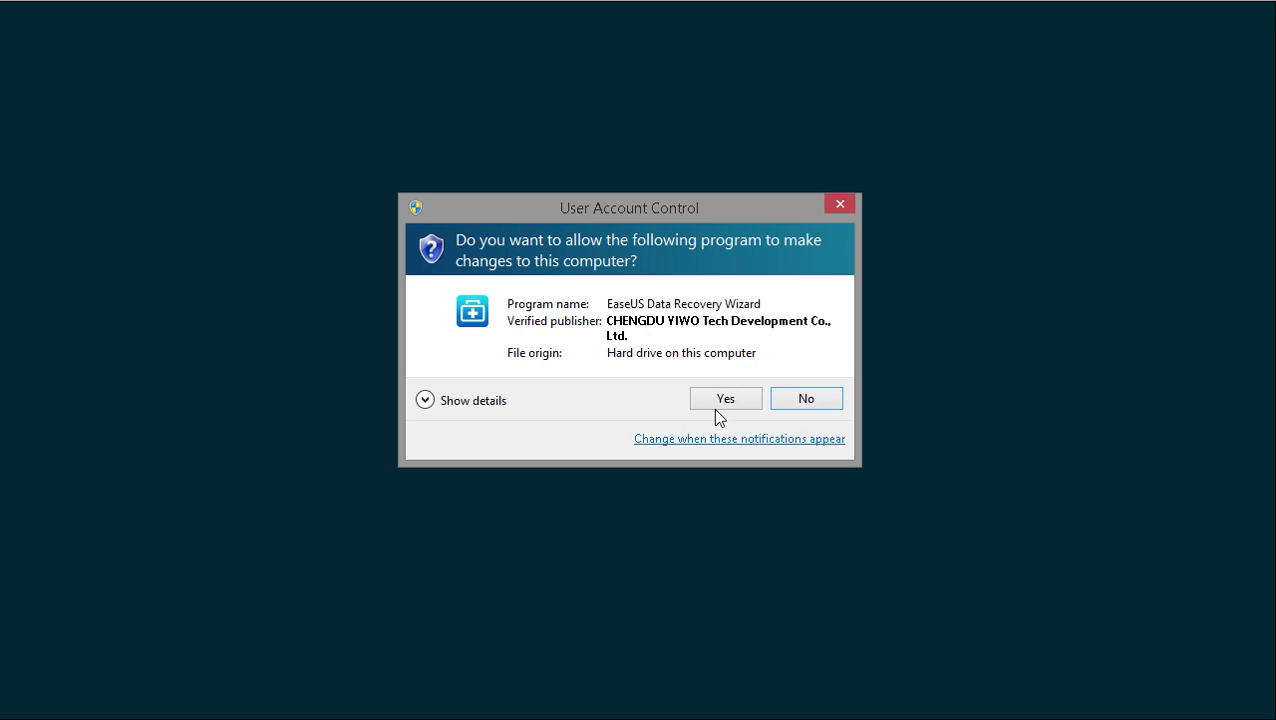
{"action": "left_click", "coordinate": [717, 404]}
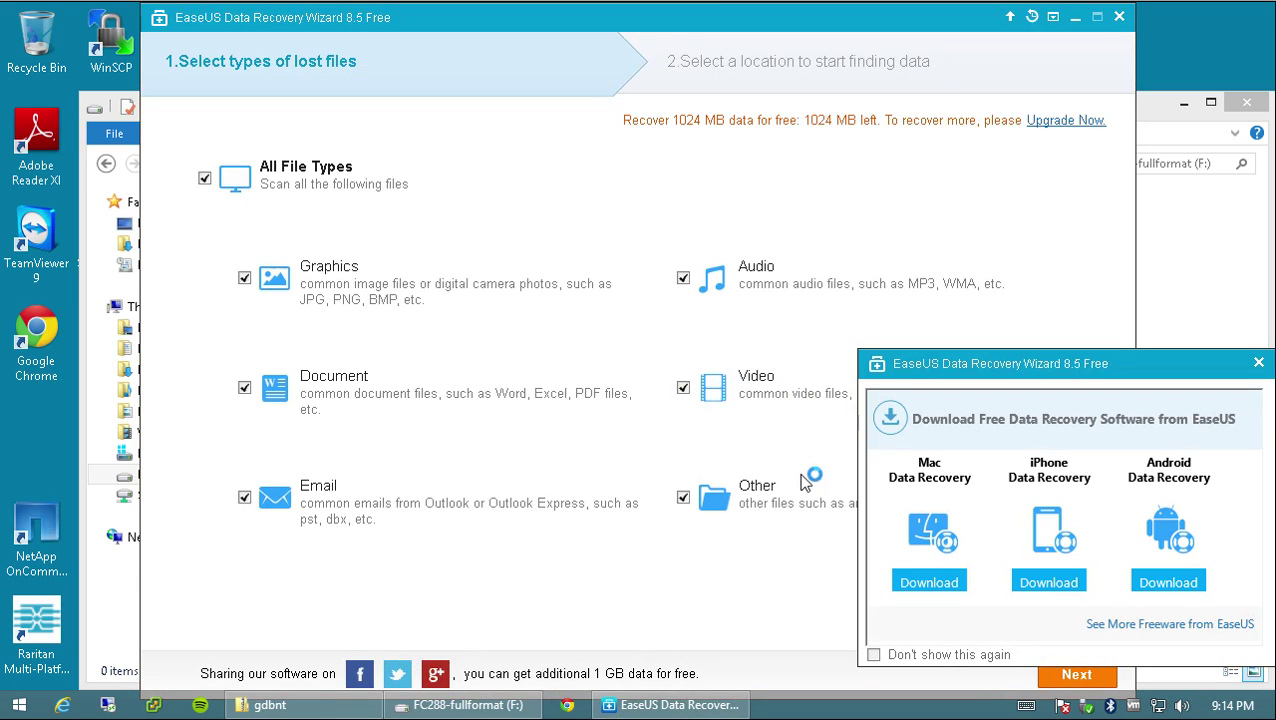
{"action": "left_click", "coordinate": [1075, 675]}
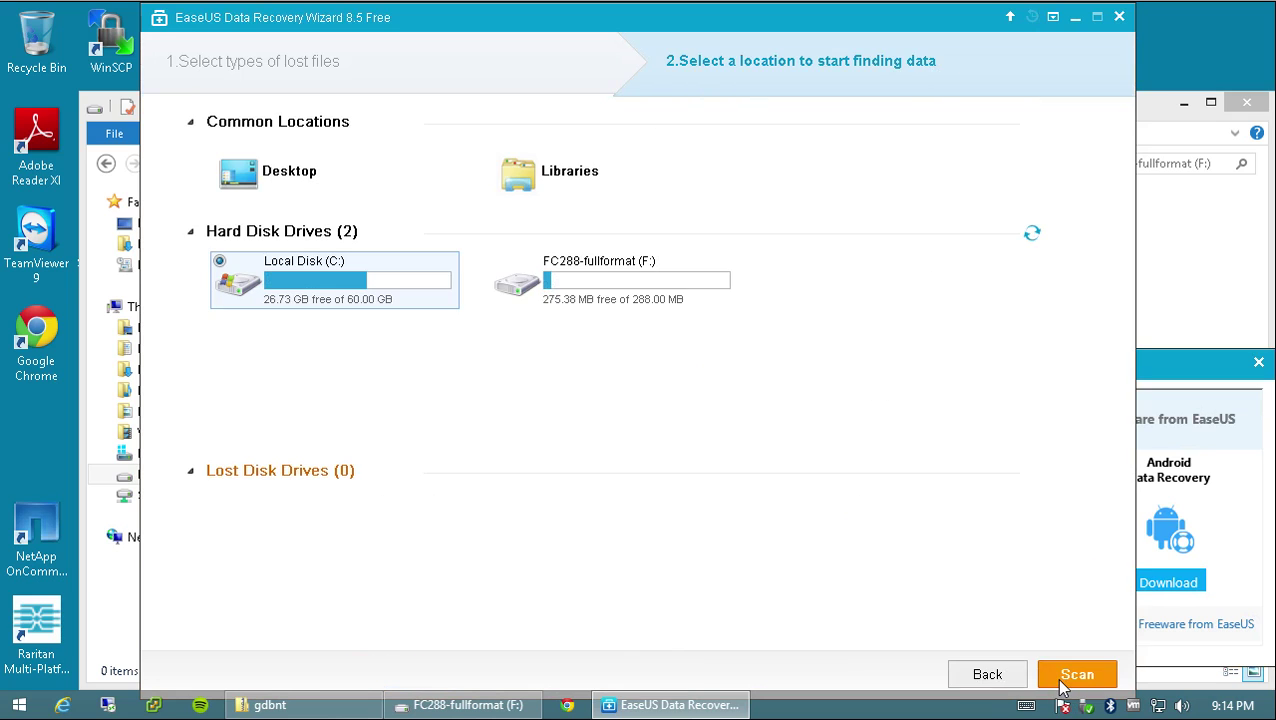
{"action": "left_click", "coordinate": [613, 286]}
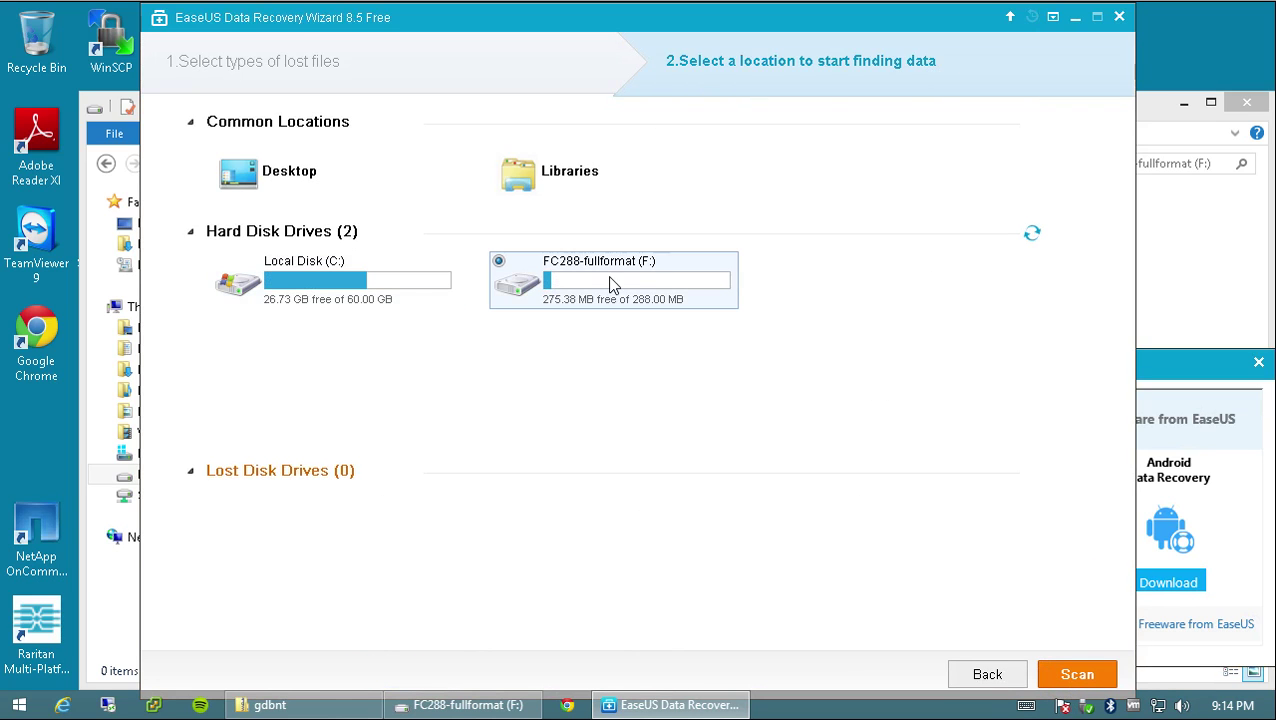
{"action": "left_click", "coordinate": [1055, 676]}
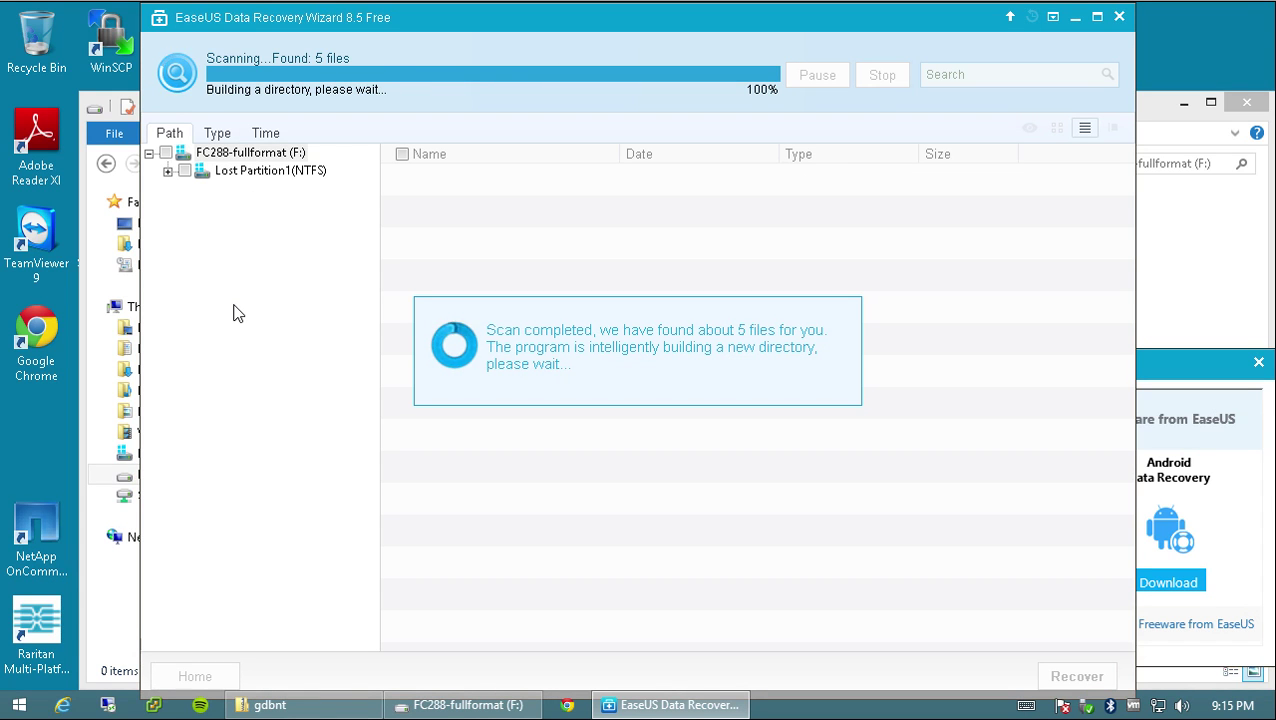
Examine Lost Partition1(NTFS), its LostFiles1 folder and the contents of $RmMetadata, including the $Repair file, for recoverable files
{"action": "left_click", "coordinate": [168, 172]}
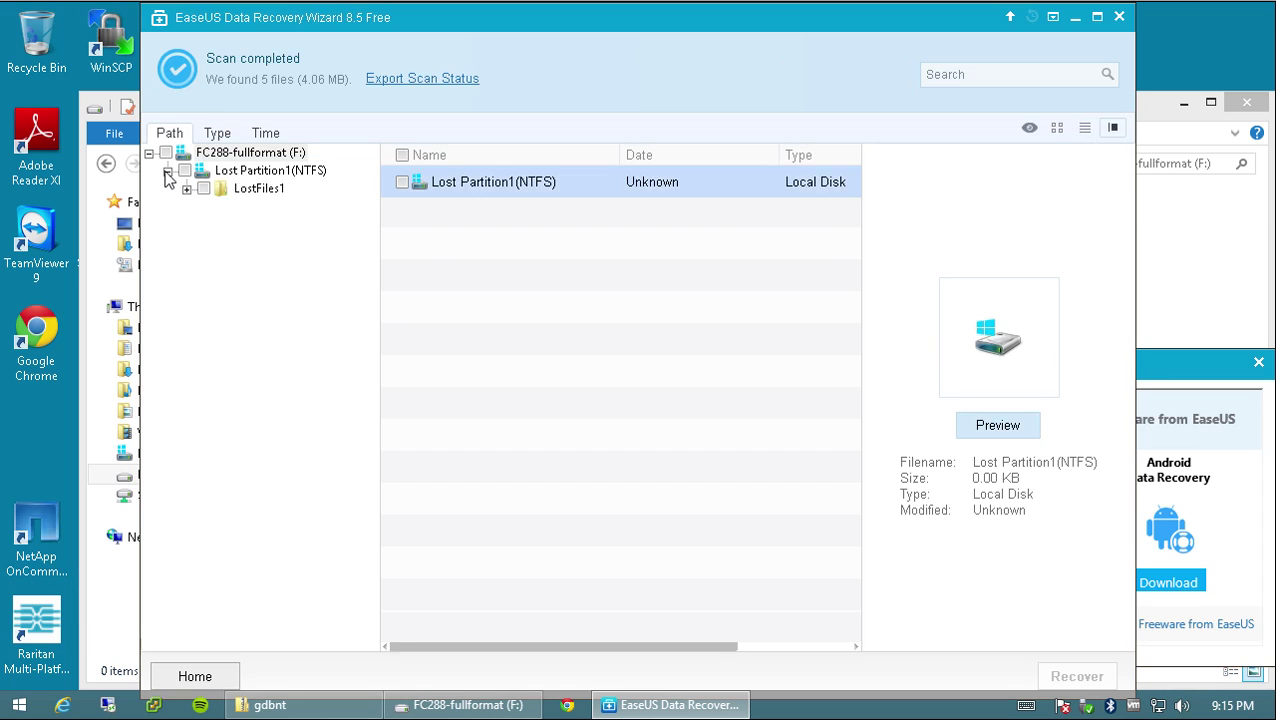
{"action": "left_click", "coordinate": [168, 172]}
{"action": "left_click", "coordinate": [168, 172]}
{"action": "left_click", "coordinate": [186, 189]}
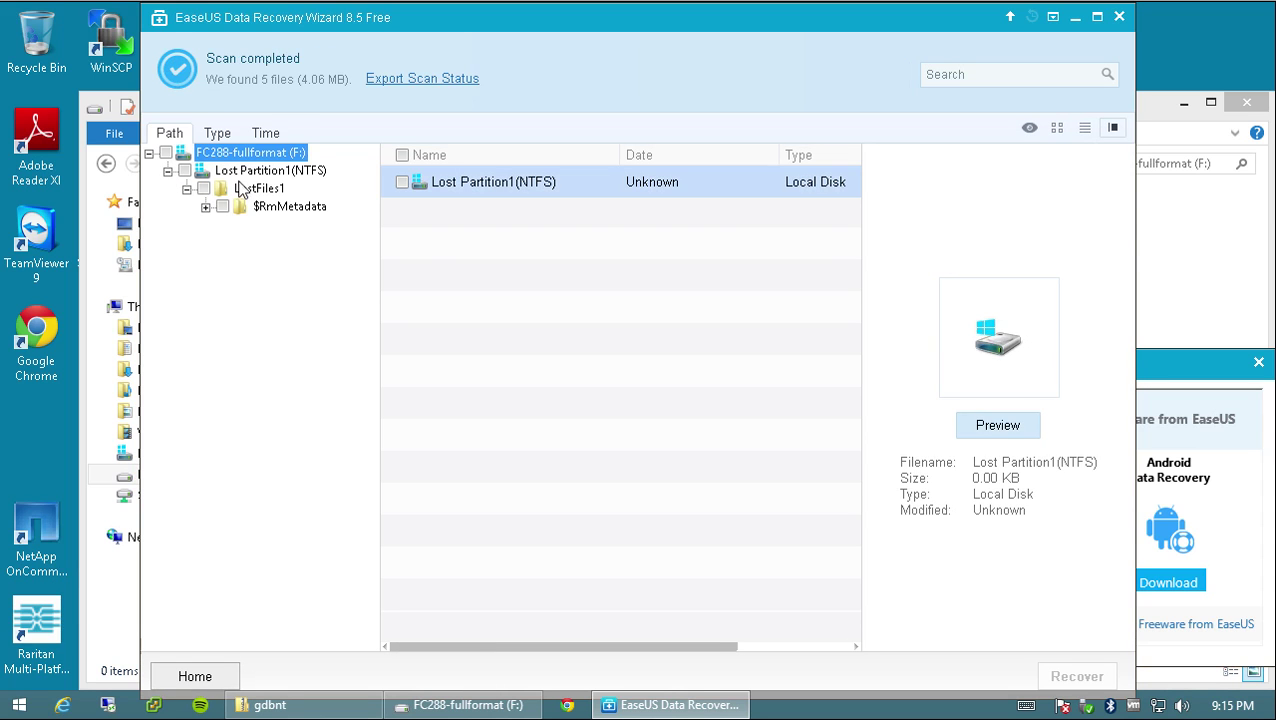
{"action": "left_click", "coordinate": [243, 172]}
{"action": "left_click", "coordinate": [250, 190]}
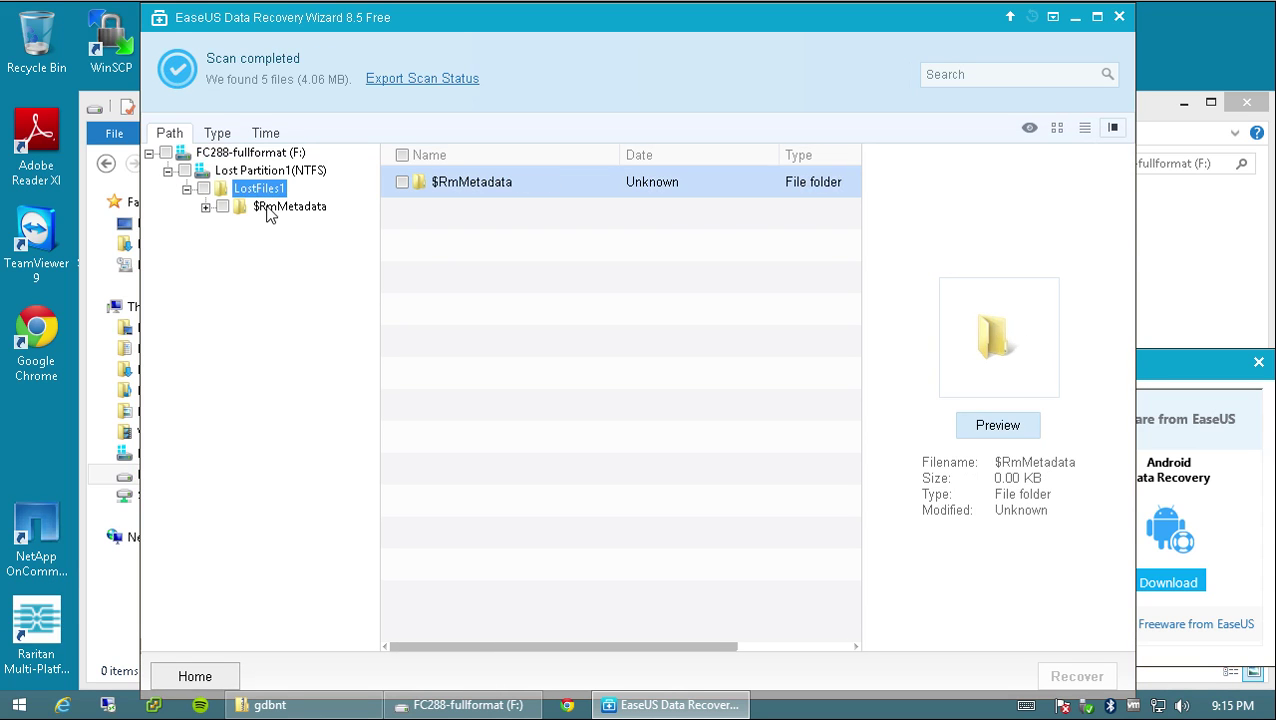
{"action": "left_click", "coordinate": [268, 208]}
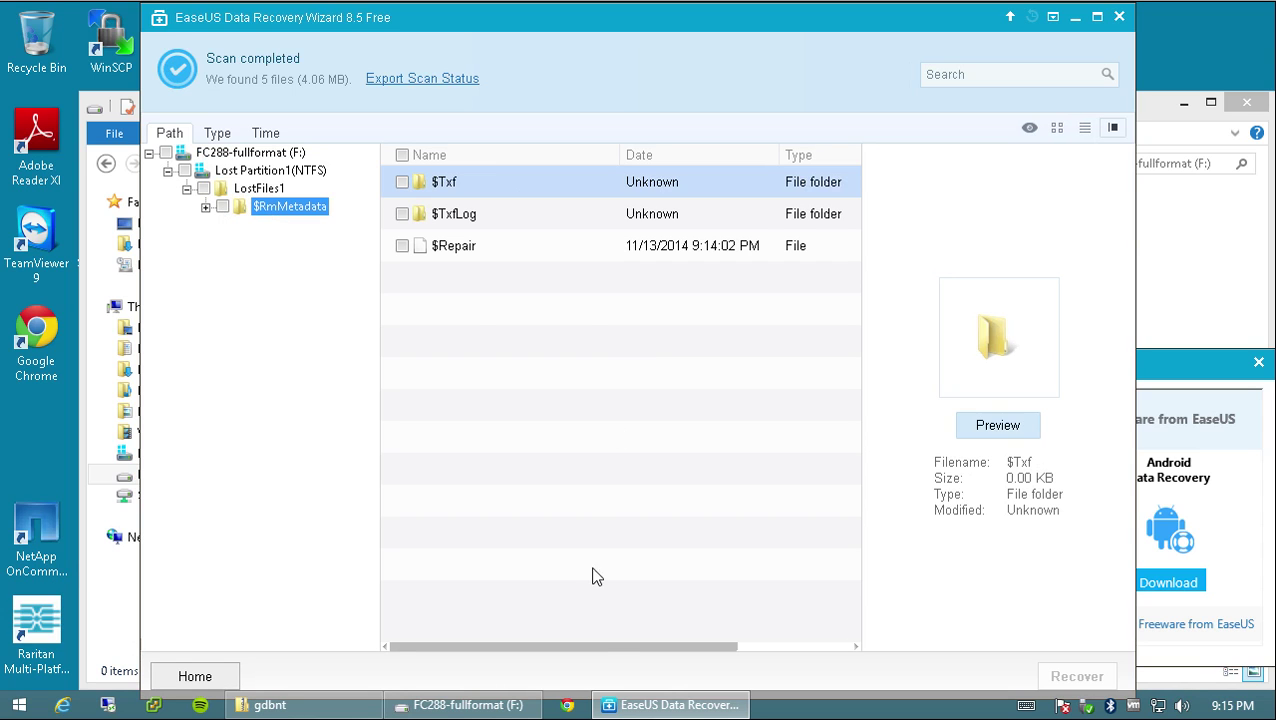
{"action": "left_click", "coordinate": [460, 248]}
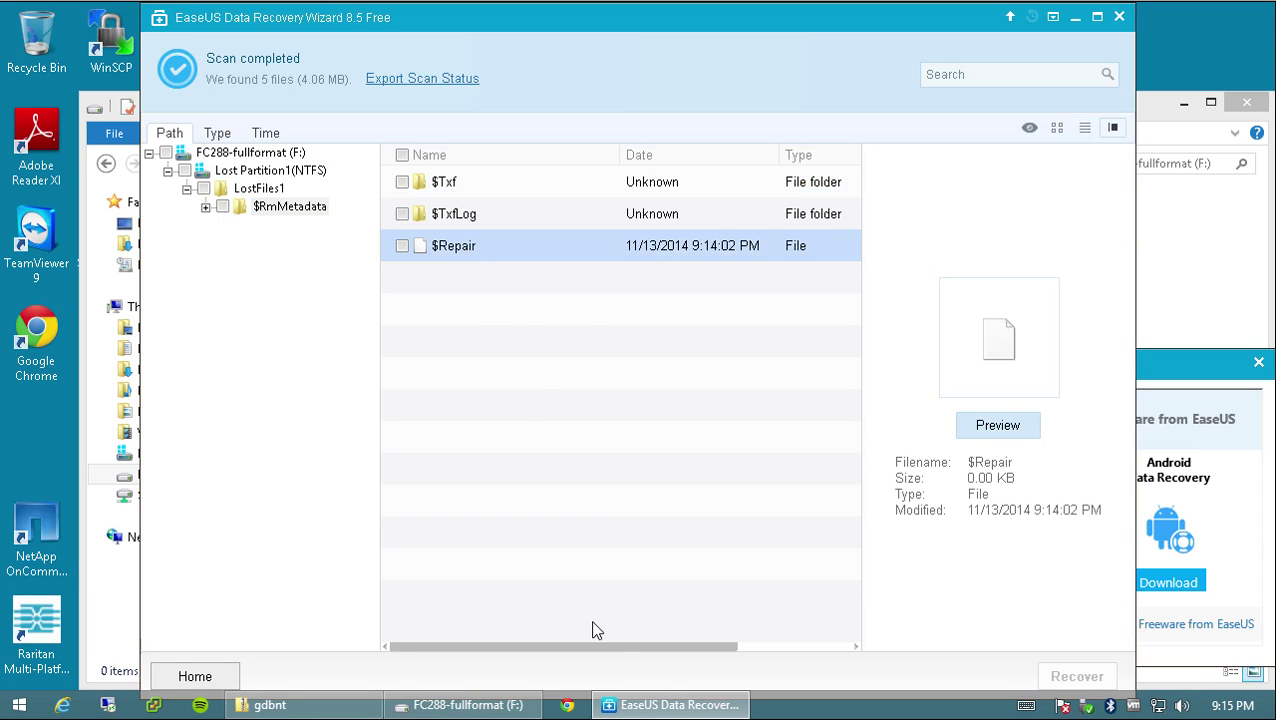
{"action": "left_click_drag", "start_coordinate": [600, 647], "coordinate": [399, 553]}
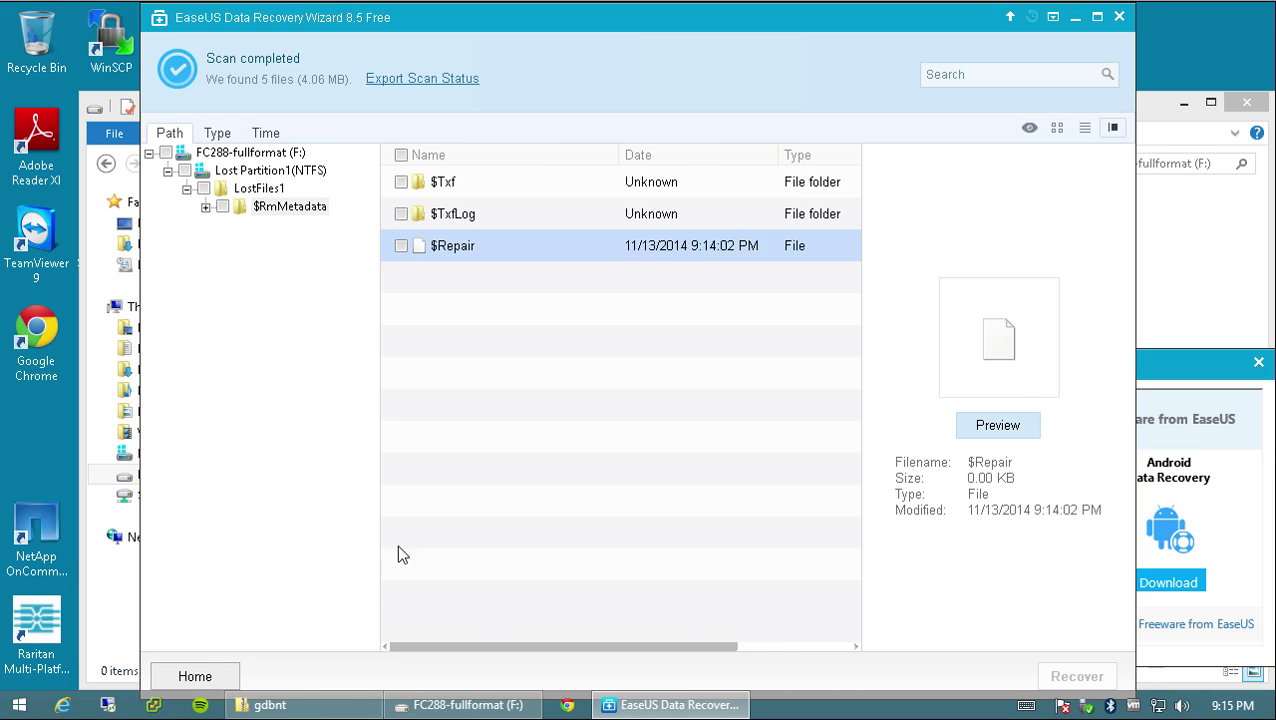
Examine the $TxfLog and $Txf folders inside $RmMetadata, and close EaseUS Data Recovery Wizard without saving the scan status
{"action": "left_click", "coordinate": [206, 206]}
{"action": "left_click", "coordinate": [291, 228]}
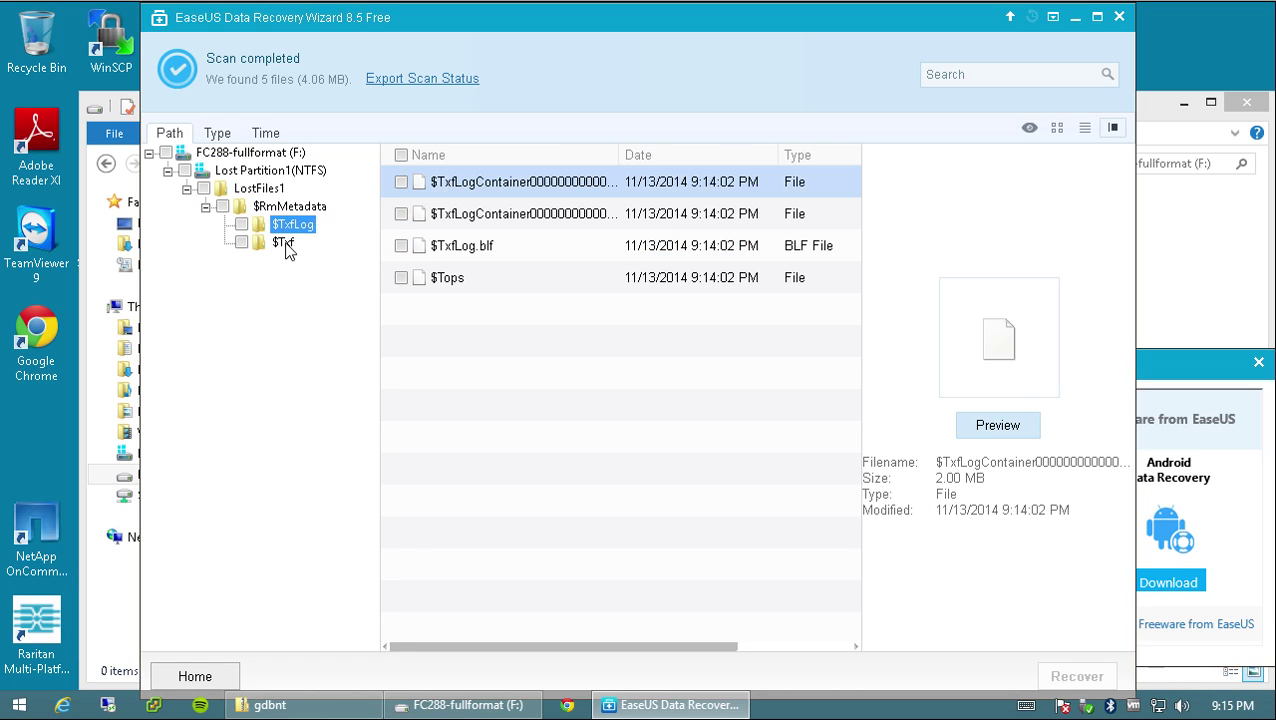
{"action": "left_click_drag", "start_coordinate": [612, 646], "coordinate": [336, 276]}
{"action": "left_click", "coordinate": [286, 243]}
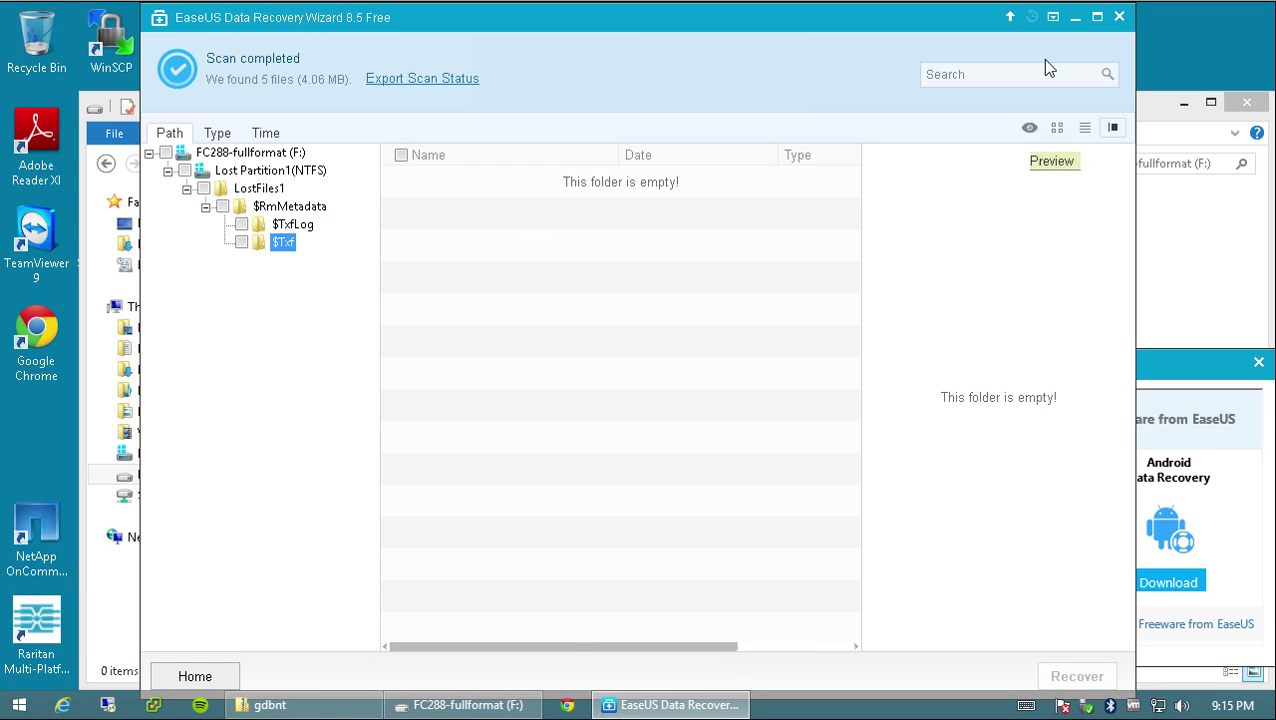
{"action": "left_click", "coordinate": [1118, 19]}
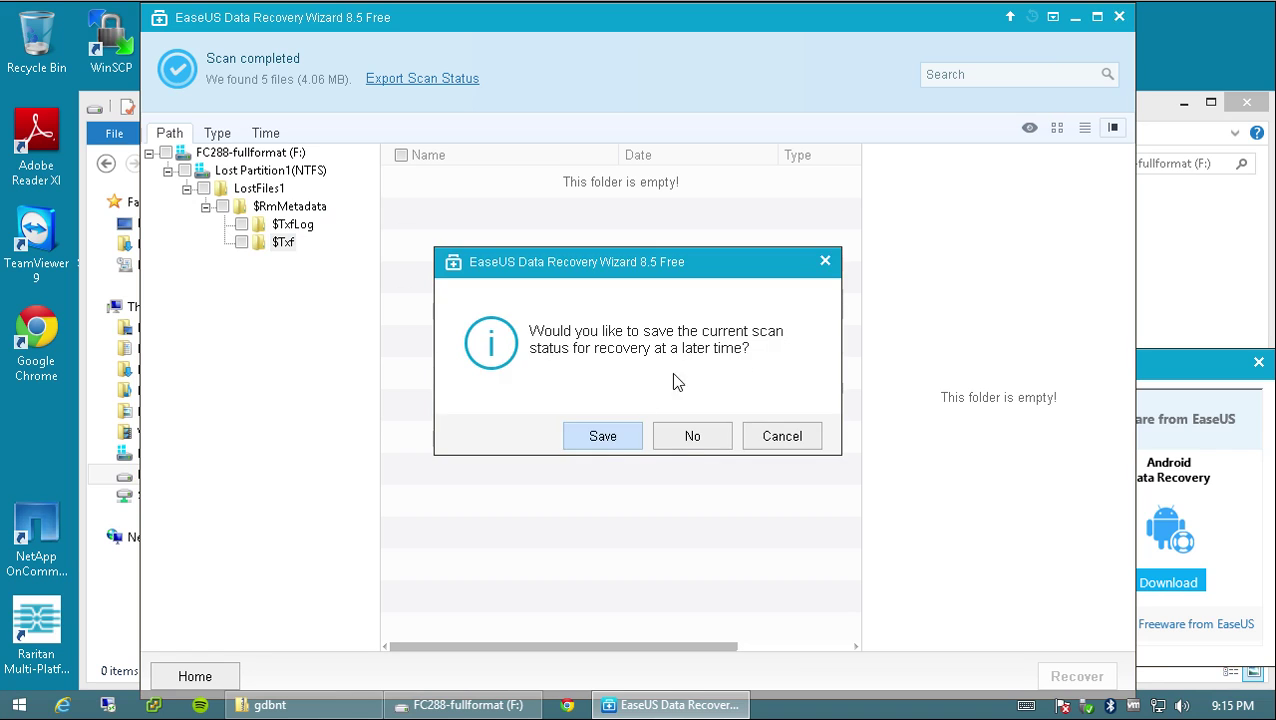
{"action": "left_click", "coordinate": [680, 437]}
Launch Recuva with administrator approval and advance its wizard to the file location choice
{"action": "double_click", "coordinate": [705, 64]}
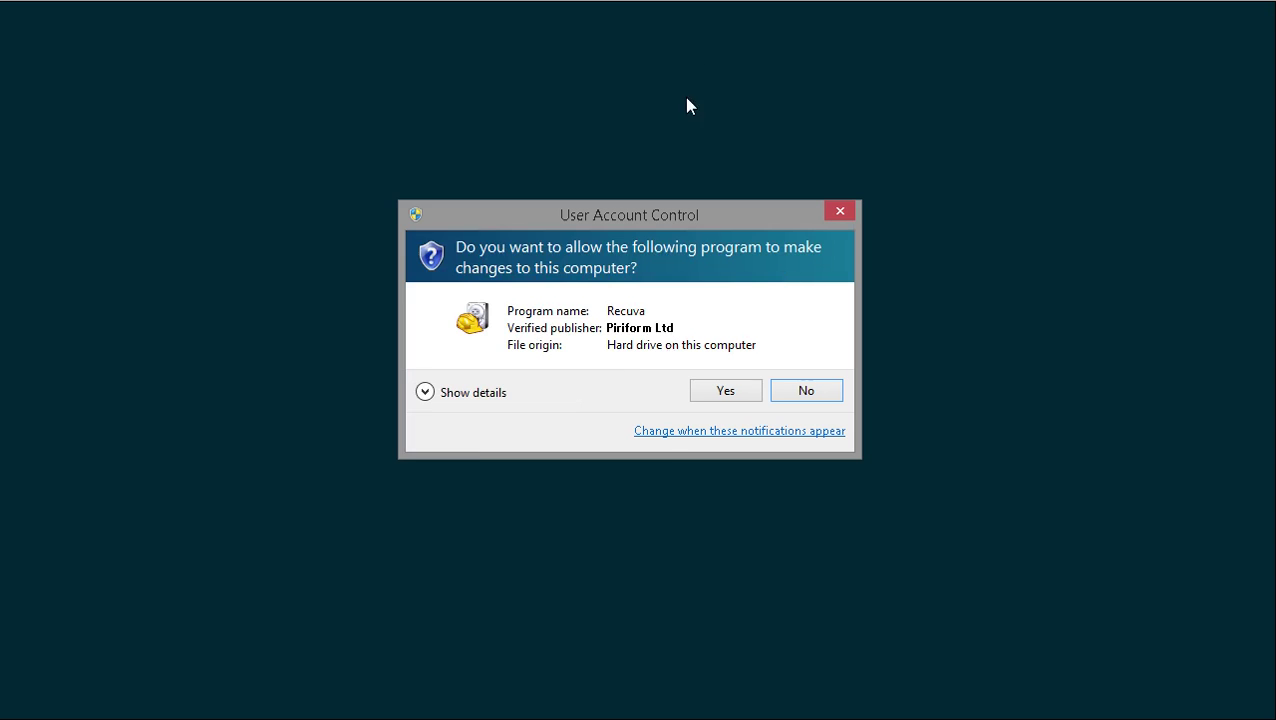
{"action": "left_click", "coordinate": [708, 394]}
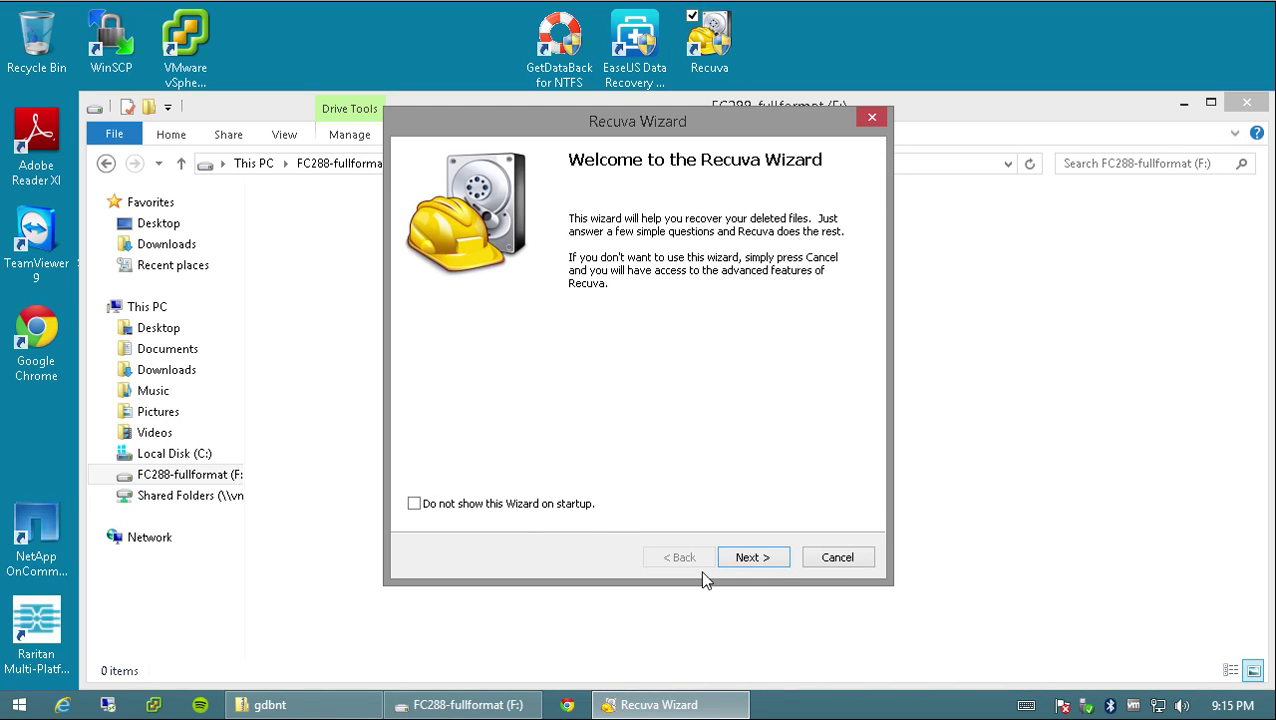
{"action": "left_click", "coordinate": [770, 557]}
{"action": "left_click", "coordinate": [770, 557]}
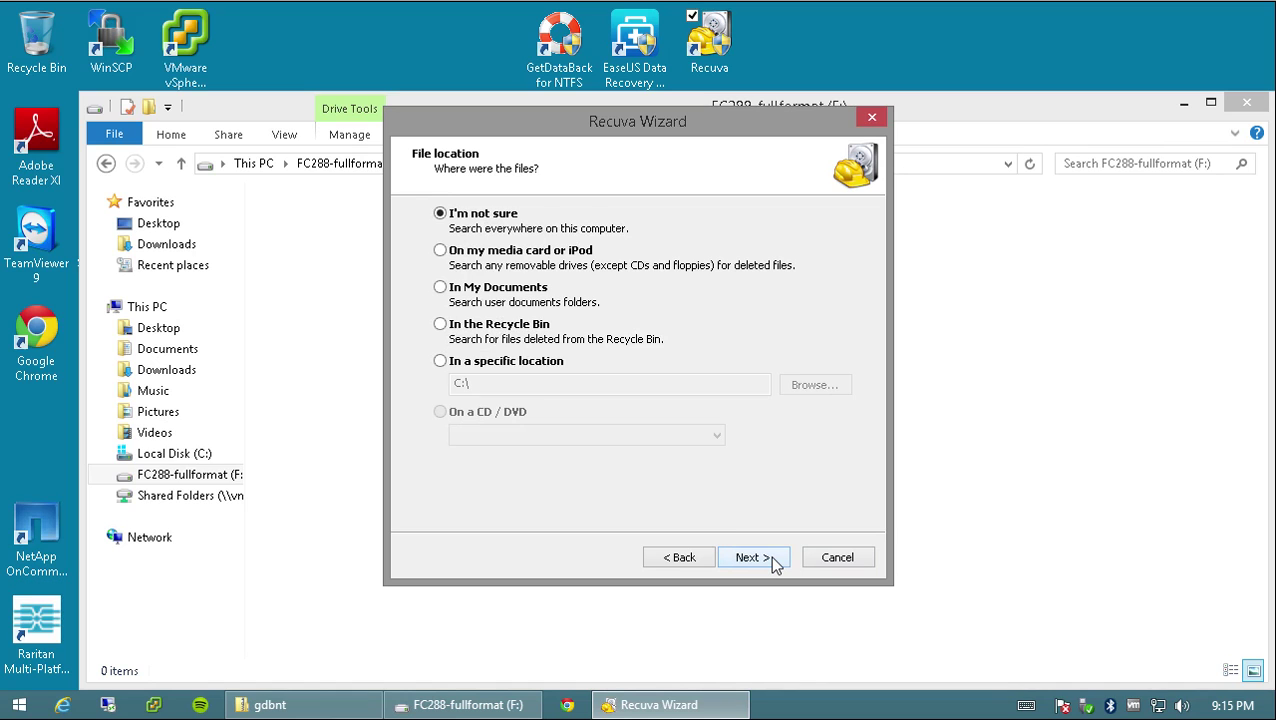
Set the specific search location to FC288-fullformat (F:) and start the search with Deep Scan enabled
{"action": "left_click", "coordinate": [542, 366]}
{"action": "left_click", "coordinate": [813, 386]}
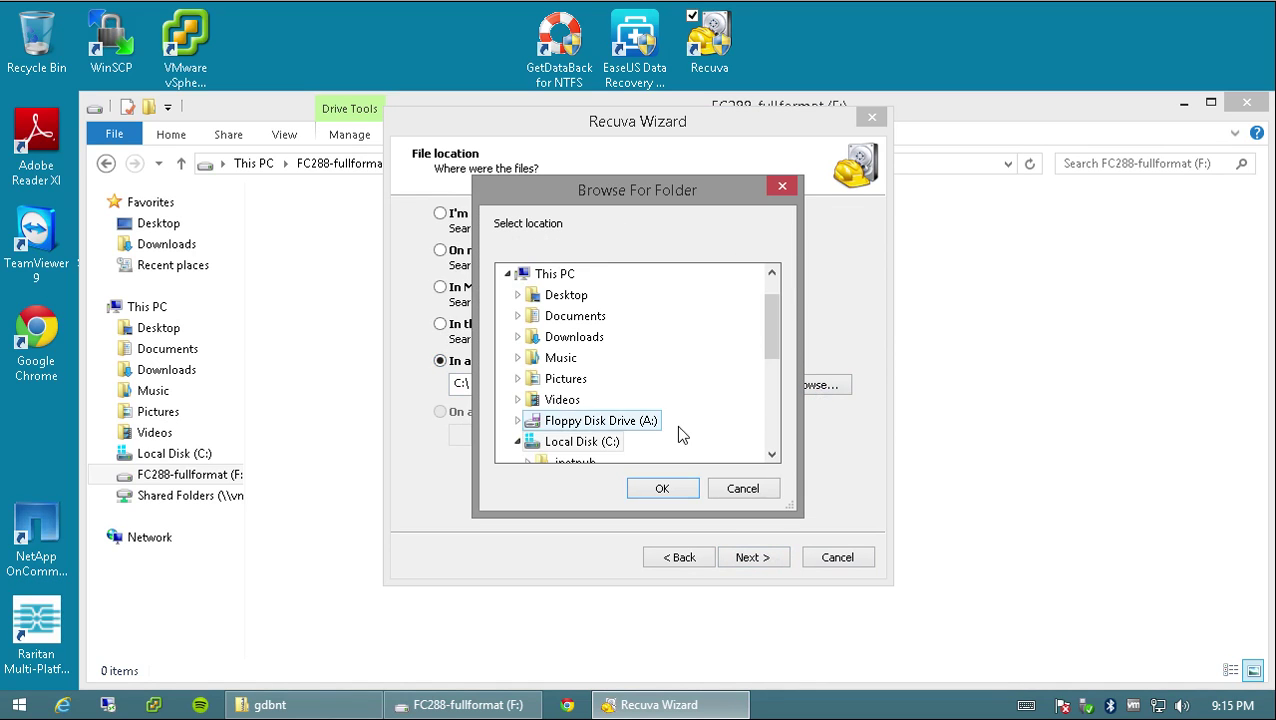
{"action": "mouse_move", "coordinate": [570, 421]}
{"action": "left_mouse_down"}
{"action": "mouse_move", "coordinate": [558, 433]}
{"action": "mouse_move", "coordinate": [578, 433]}
{"action": "left_mouse_up"}
{"action": "left_click", "coordinate": [585, 441]}
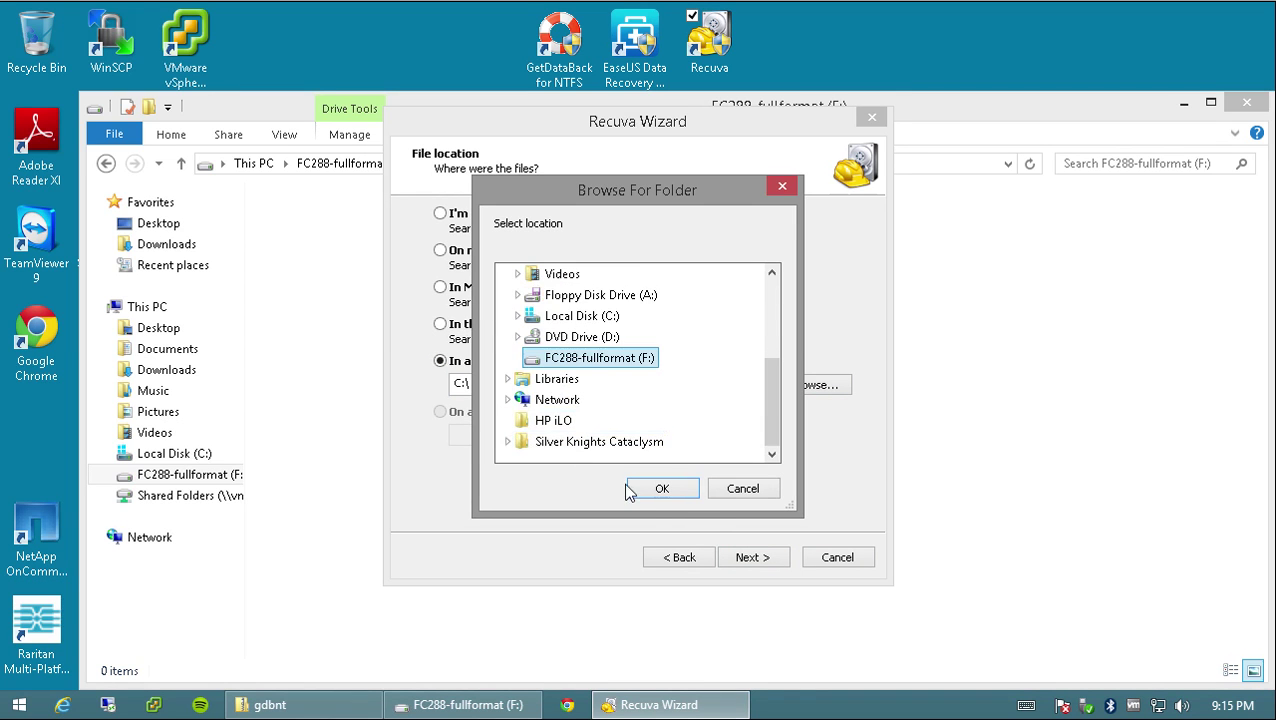
{"action": "left_click", "coordinate": [660, 490]}
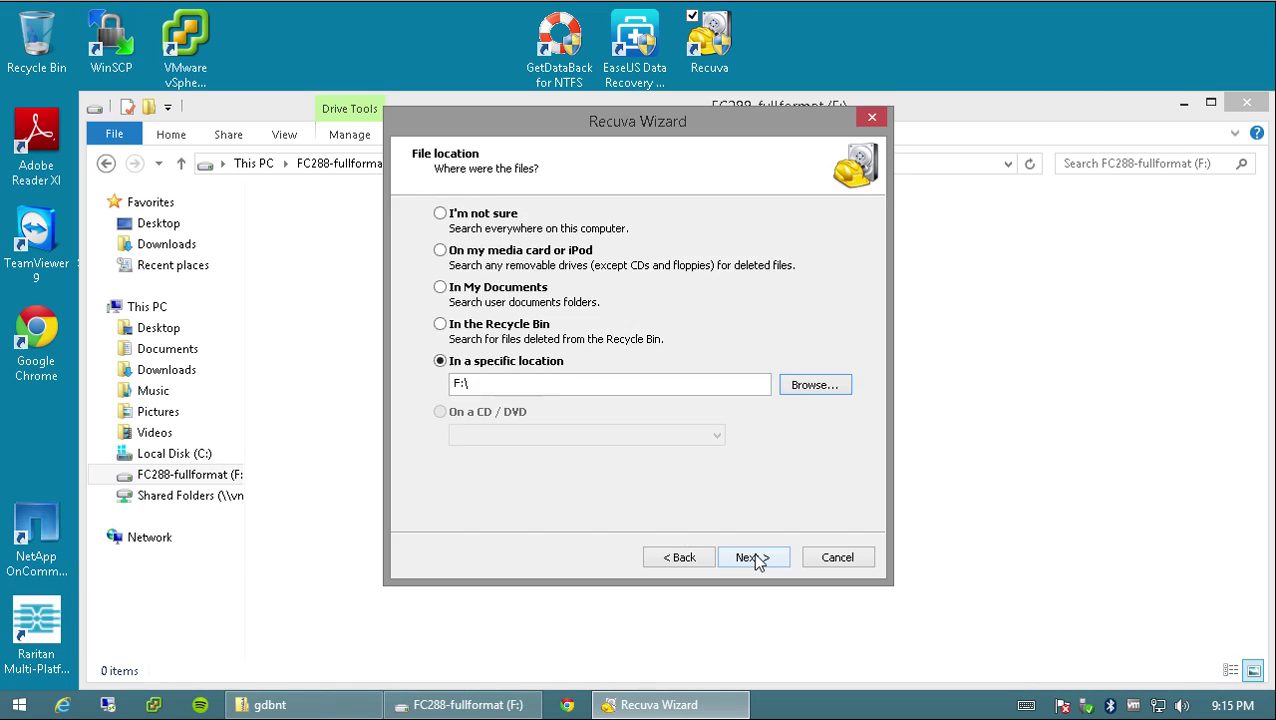
{"action": "left_click", "coordinate": [752, 557]}
{"action": "left_click", "coordinate": [605, 381]}
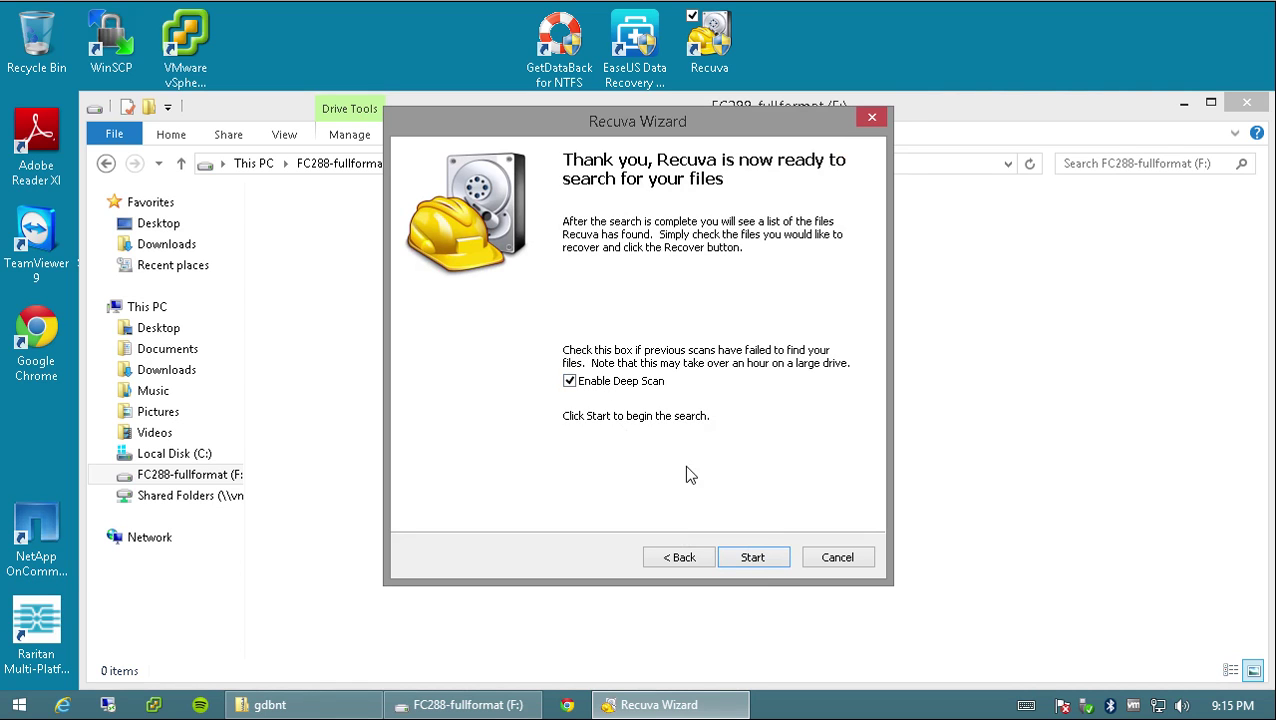
{"action": "left_click", "coordinate": [766, 563]}
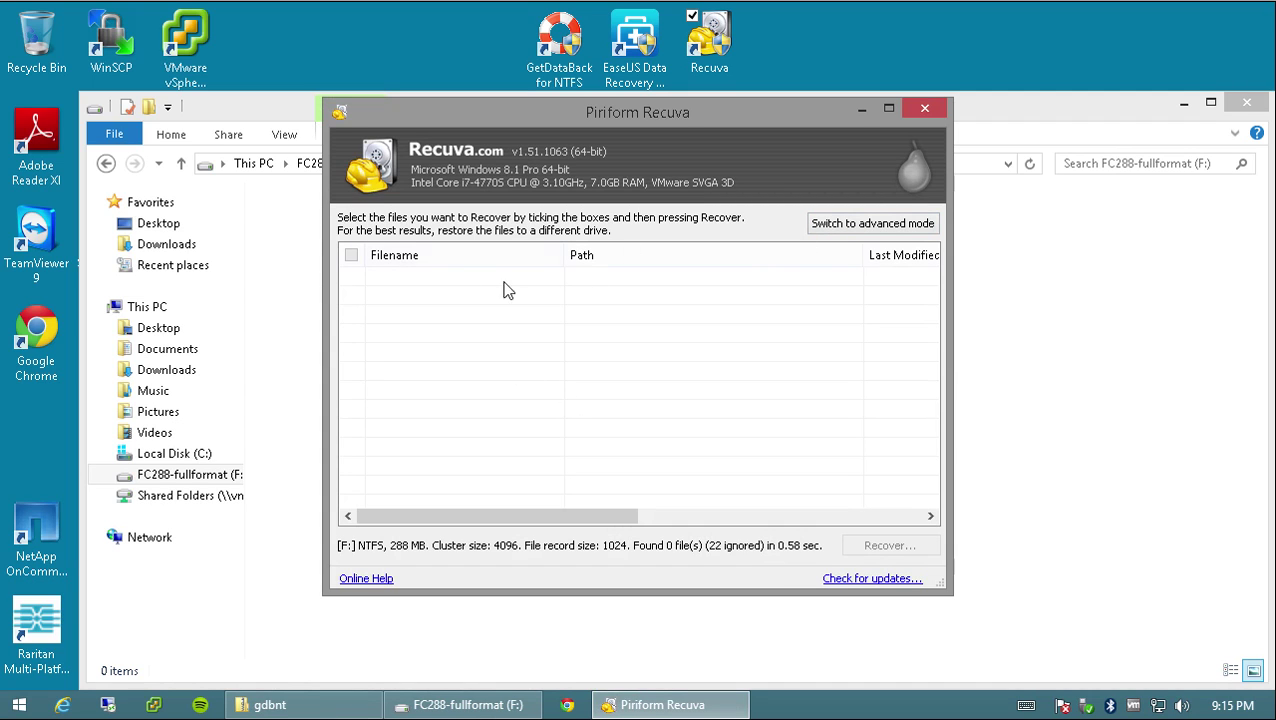
Rescan FC288-fullformat (F:) in advanced mode, accepting a Deep Scan, and close Recuva
{"action": "left_click", "coordinate": [856, 225]}
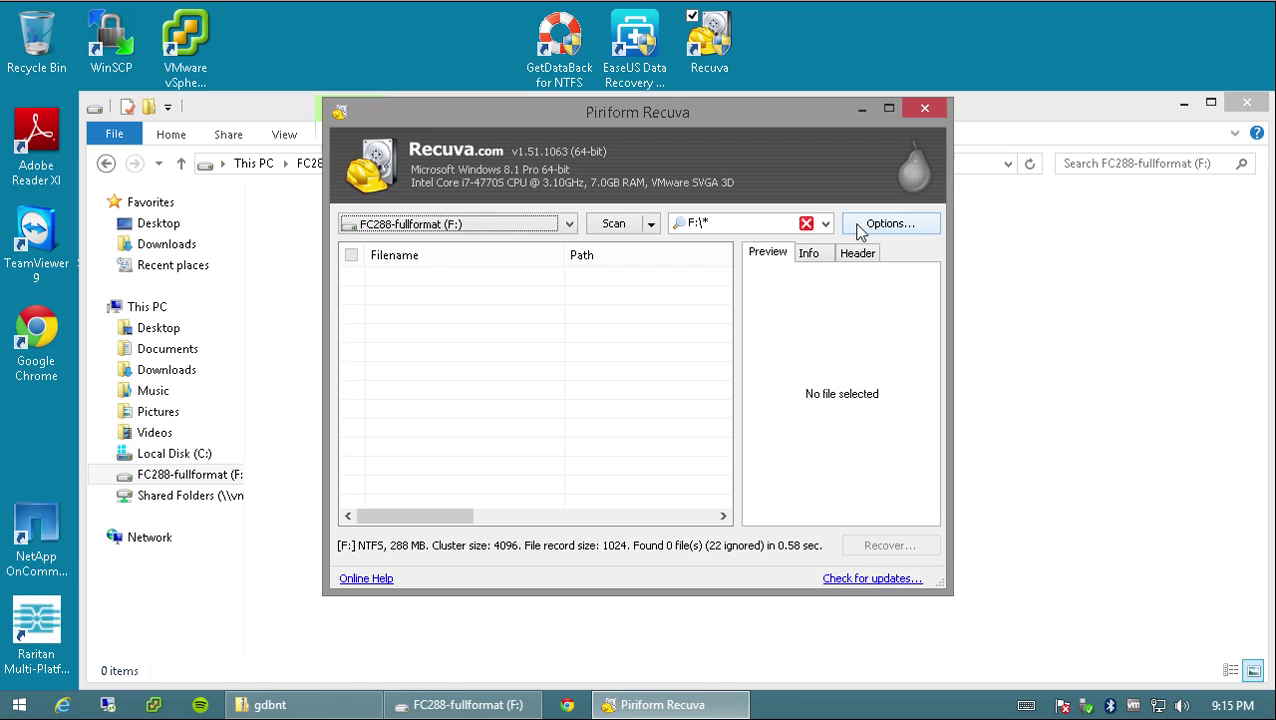
{"action": "left_click", "coordinate": [636, 224]}
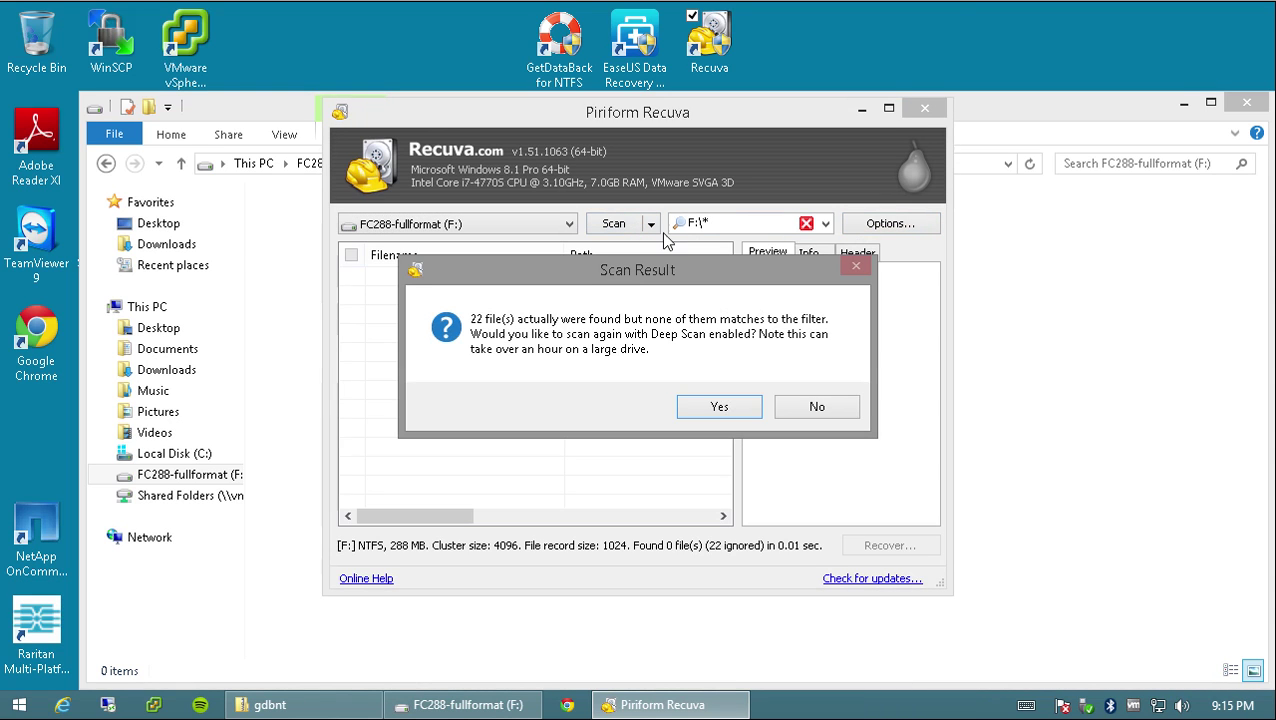
{"action": "left_click", "coordinate": [720, 410]}
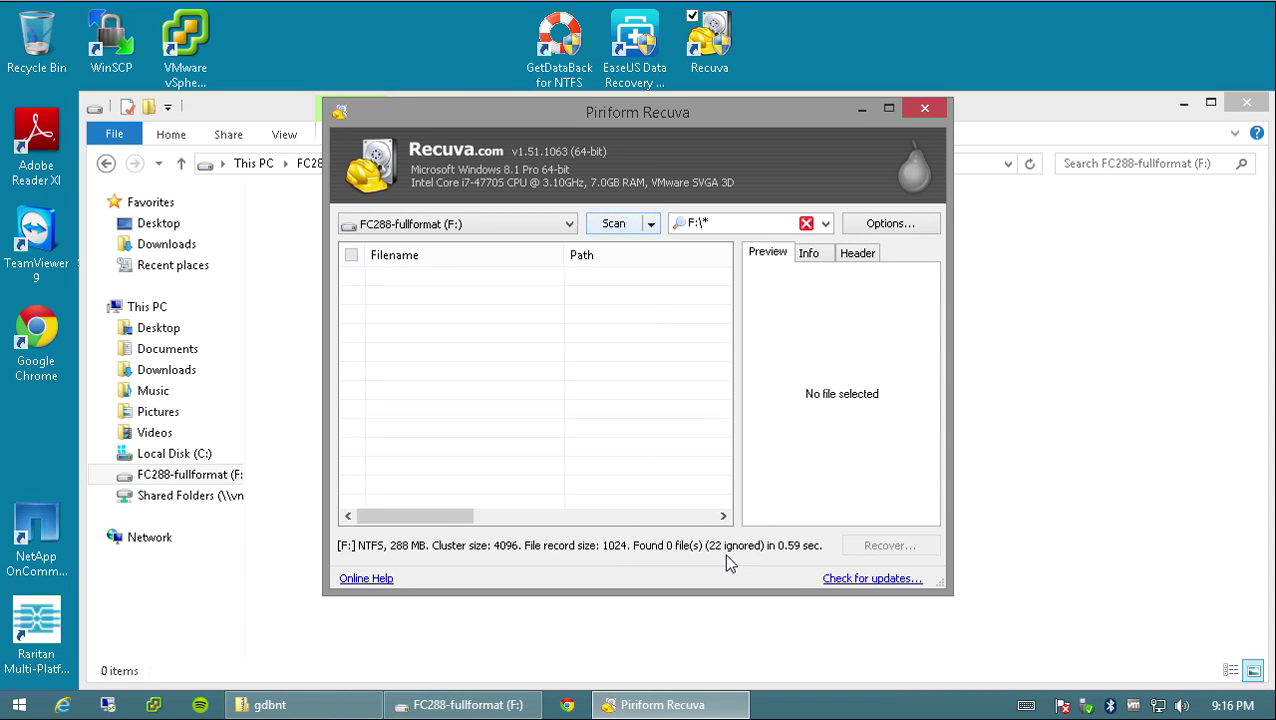
{"action": "left_click", "coordinate": [925, 109]}
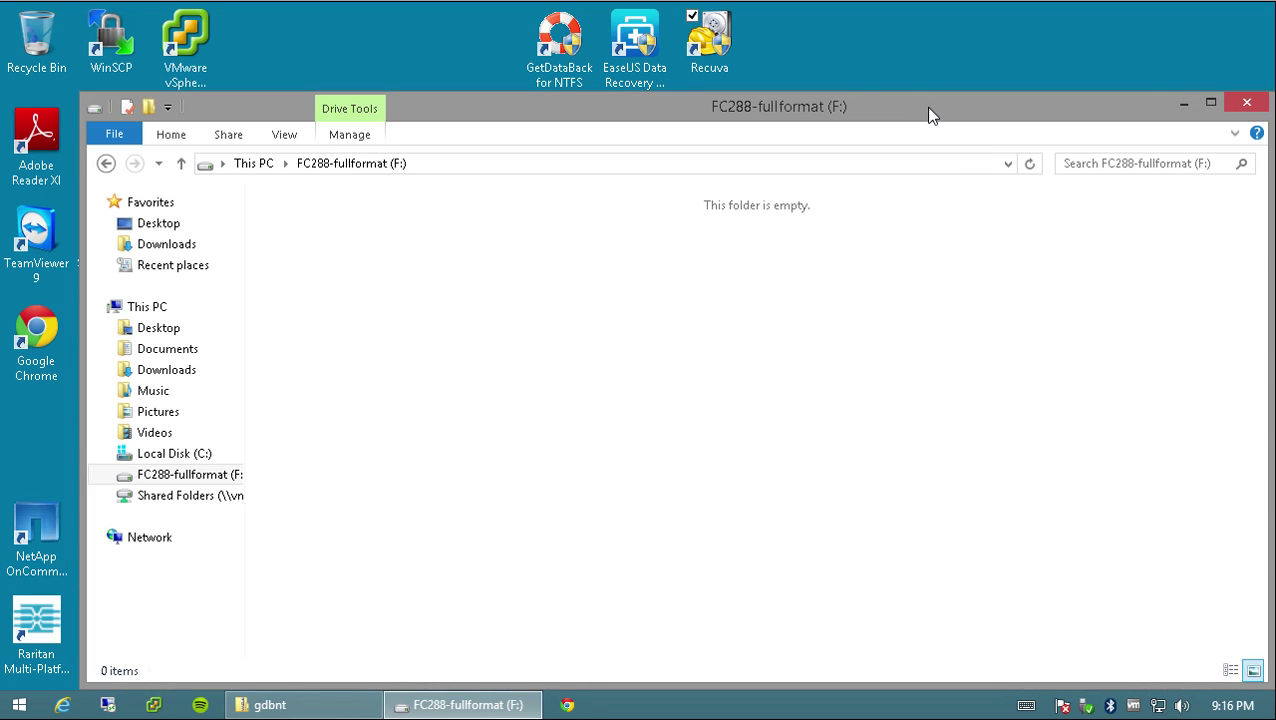